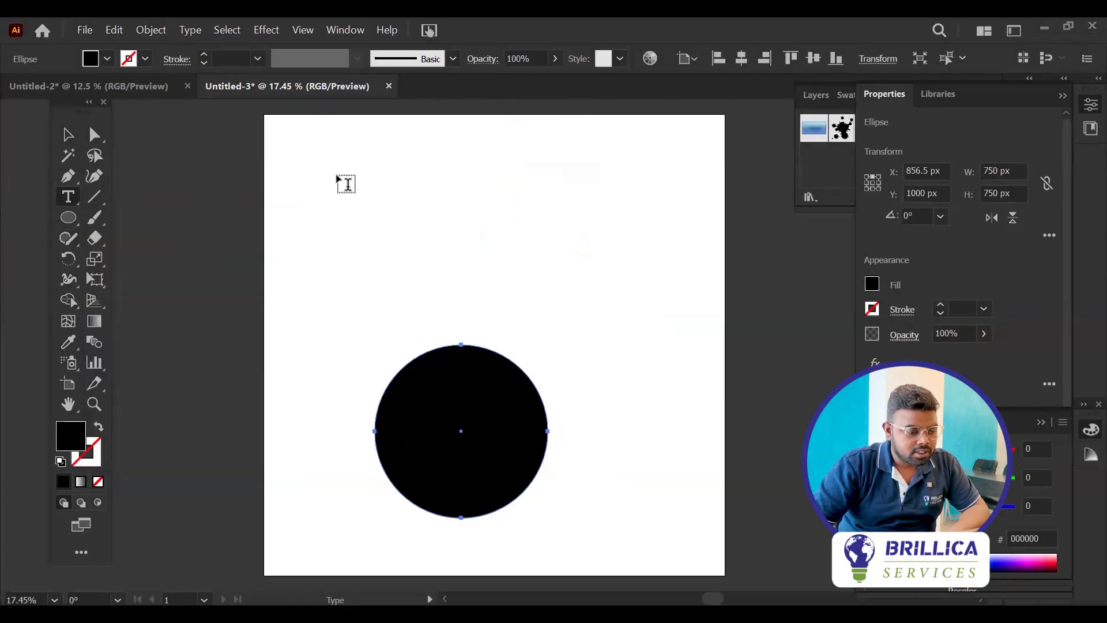
Add the text "Imagination is Everything" and duplicate it into two side-by-side columns of four stacked lines
text(I)
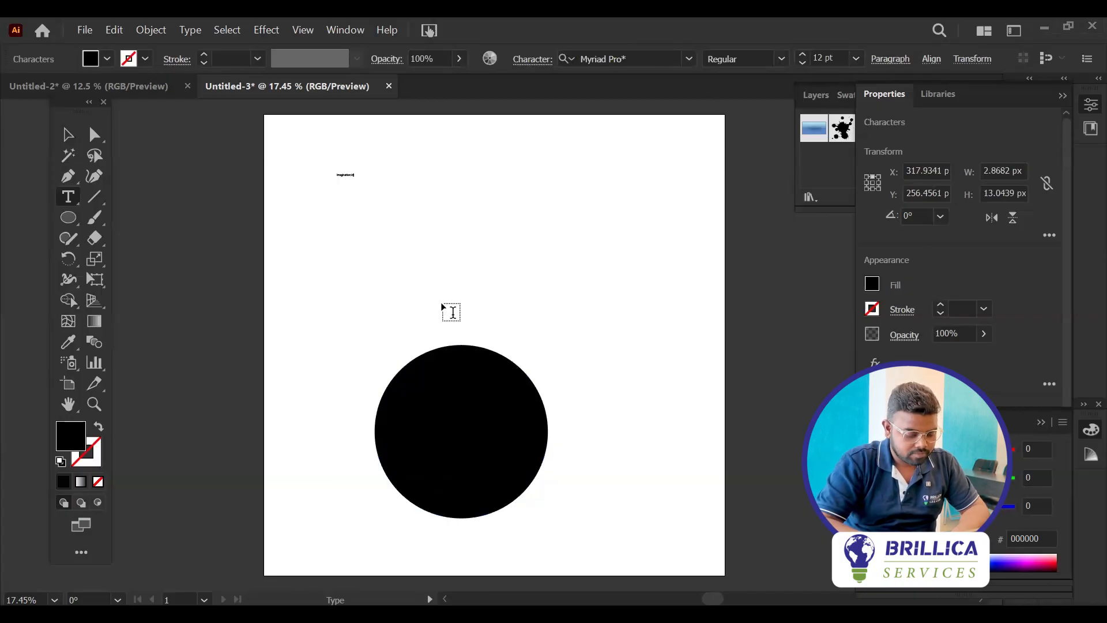
key(Escape)
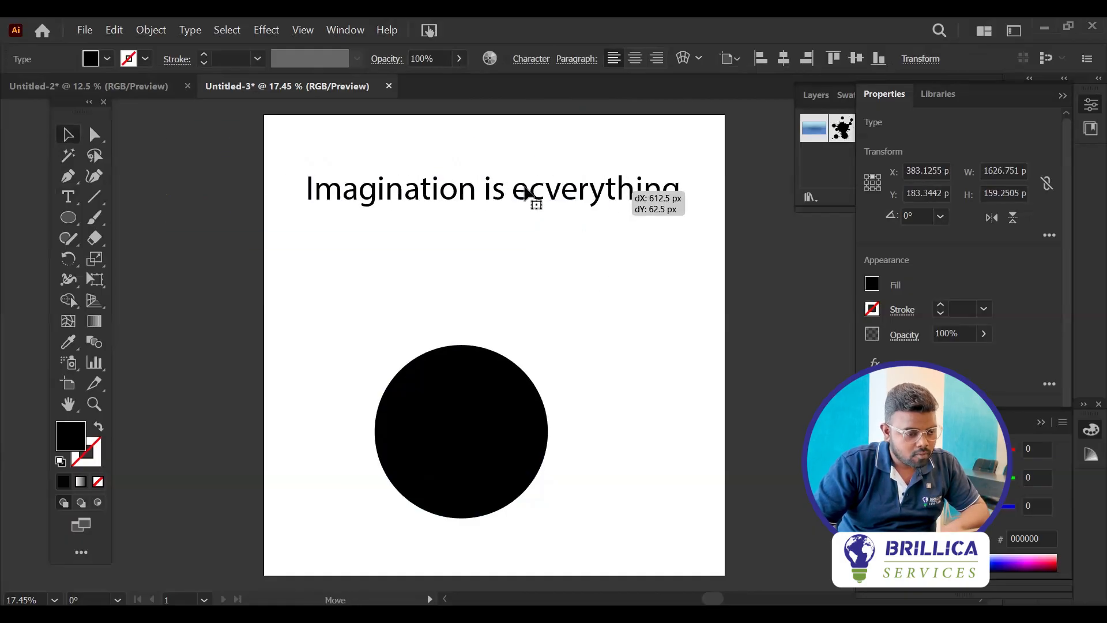
mouse_move(408, 198)
mouse_down()
mouse_move(388, 193)
mouse_move(390, 182)
mouse_move(390, 209)
mouse_up()
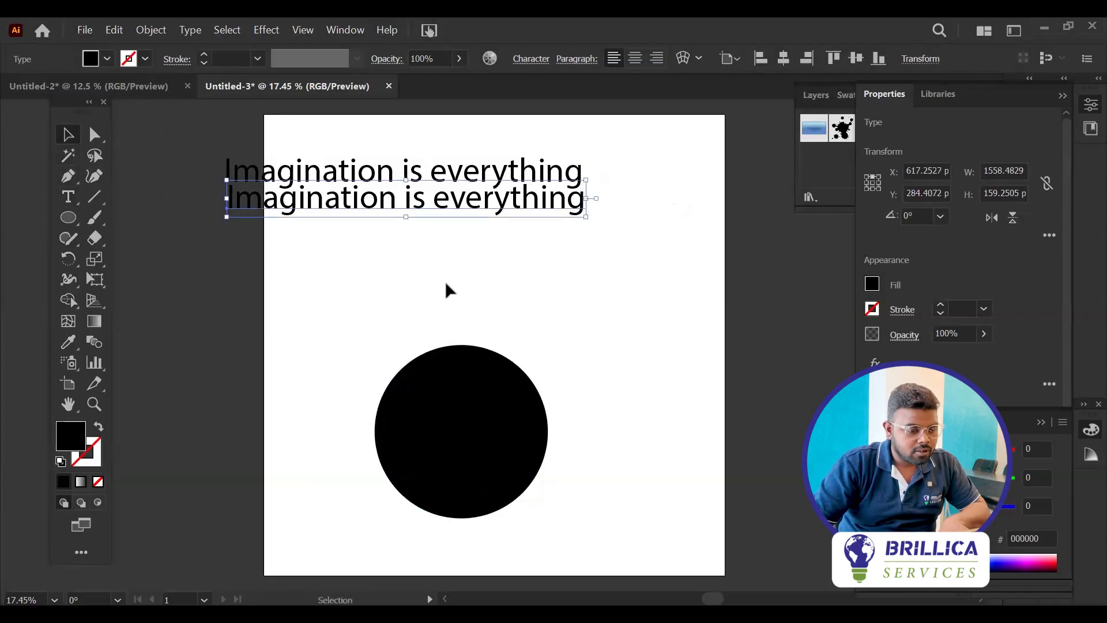
key(a)
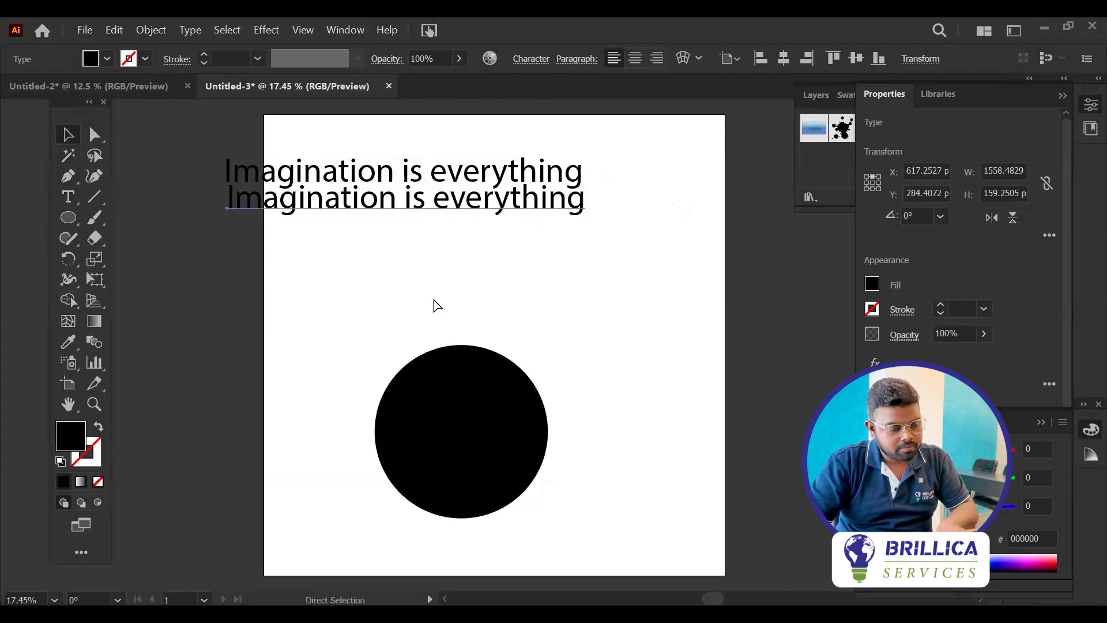
key(ctrl+d)
key(ctrl+d)
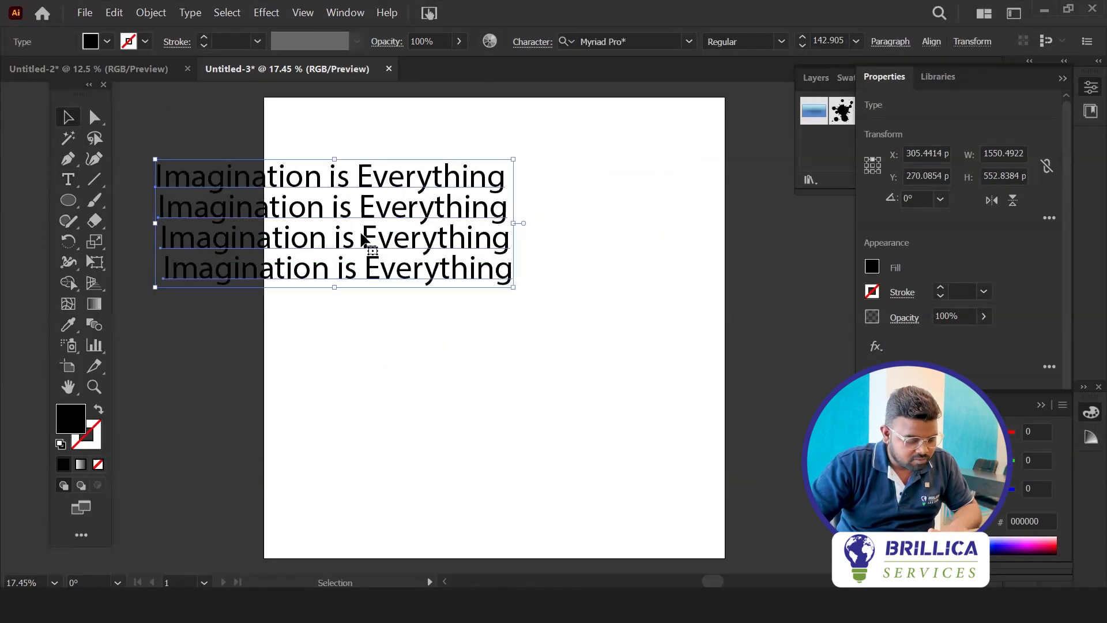
drag(277, 218, 630, 226)
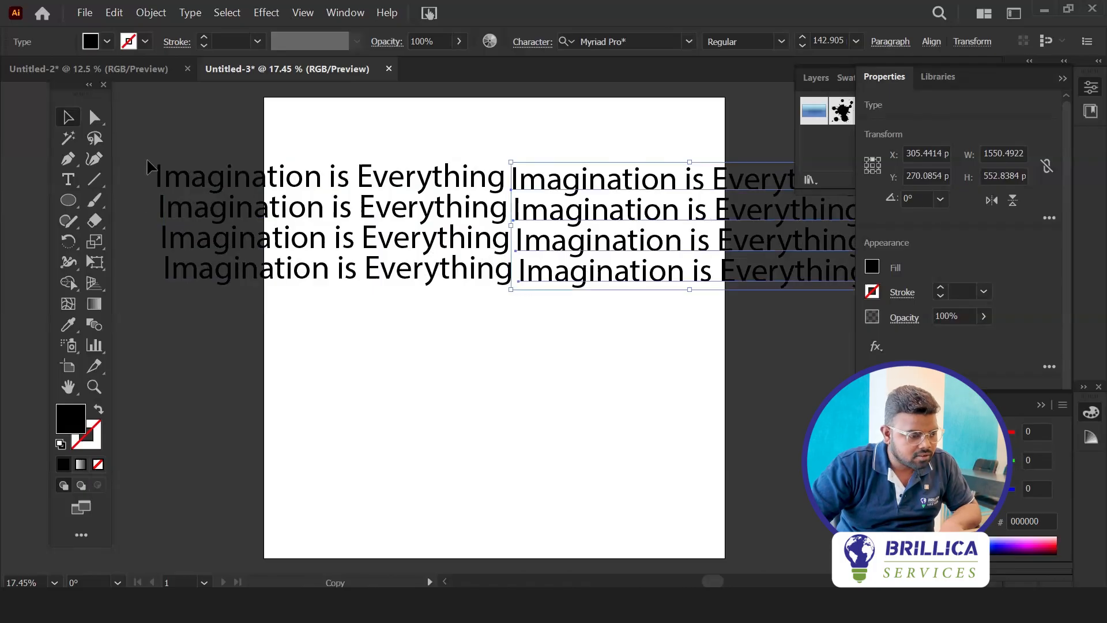
Scale down all the text lines together and place them across the top of the artboard
key(ctrl+a)
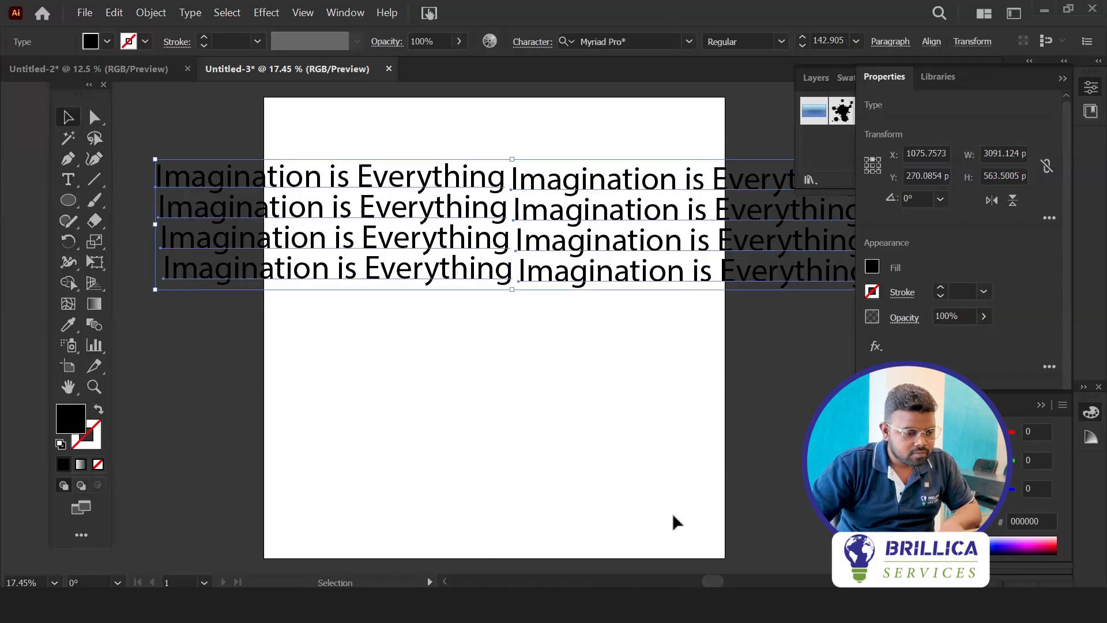
scroll(519, 415, up, 3)
drag(154, 359, 232, 326)
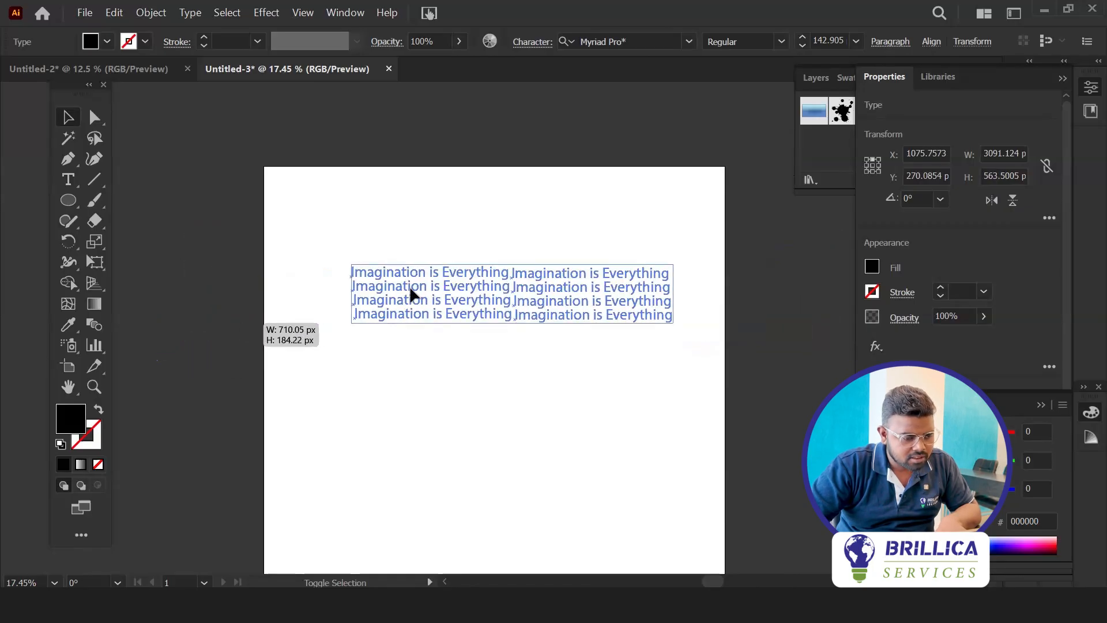
drag(480, 287, 454, 193)
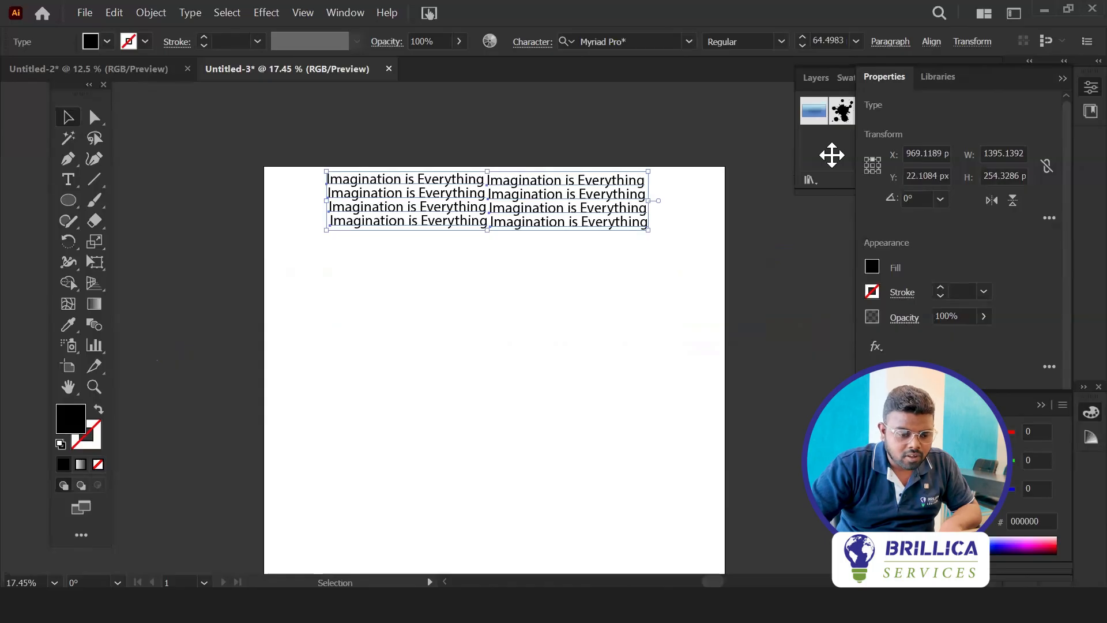
drag(646, 230, 699, 248)
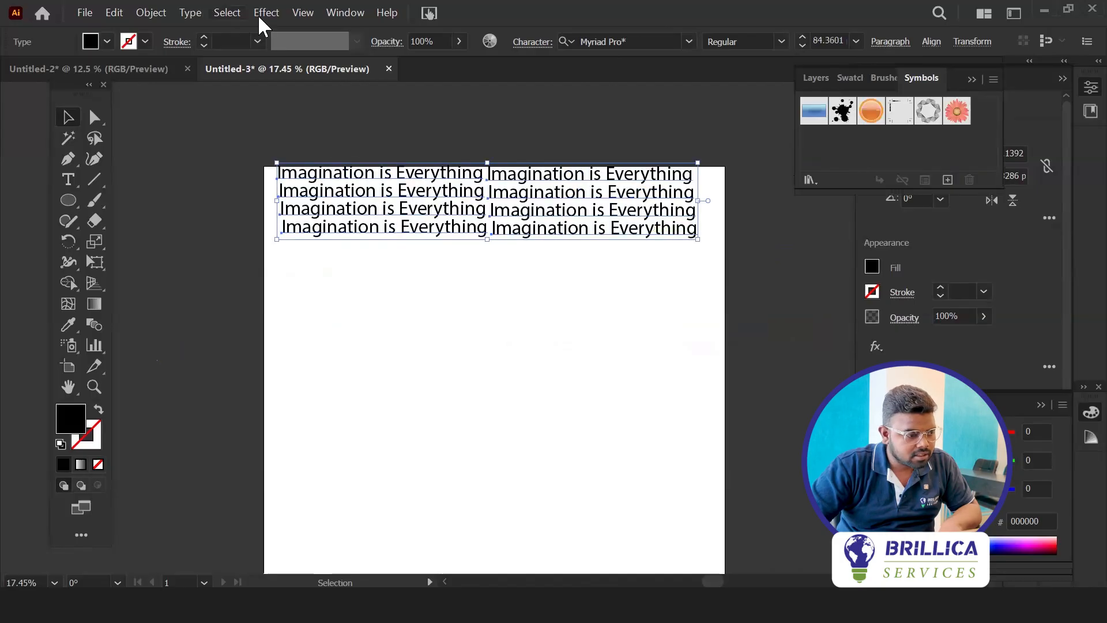
Save the text block as a dynamic symbol named "3d donut" and move its instance above the artboard
click(947, 180)
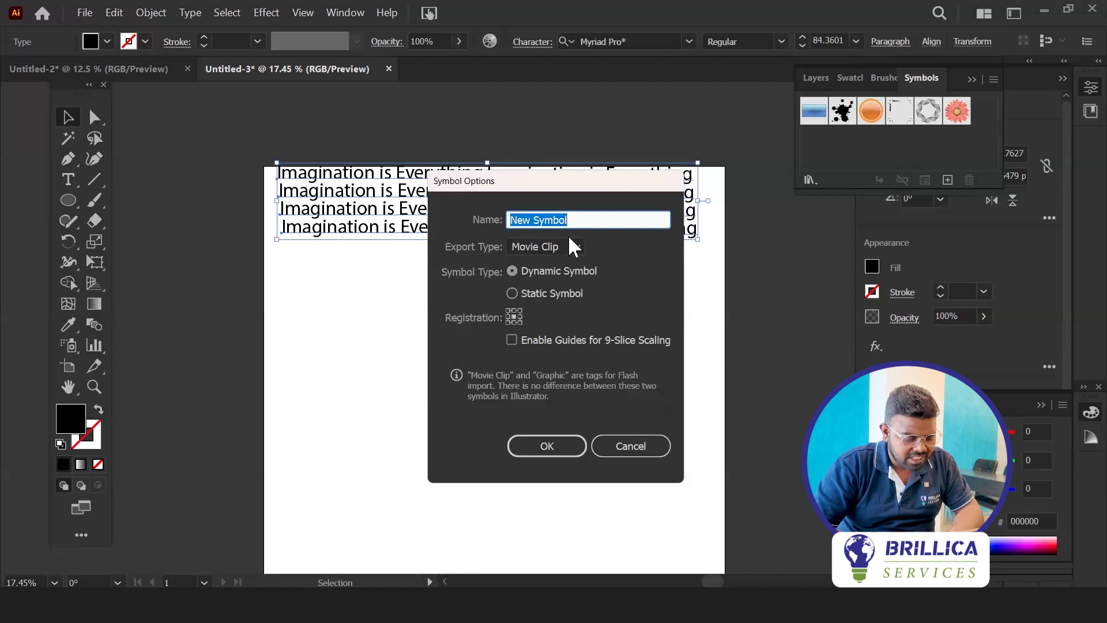
text(3d don)
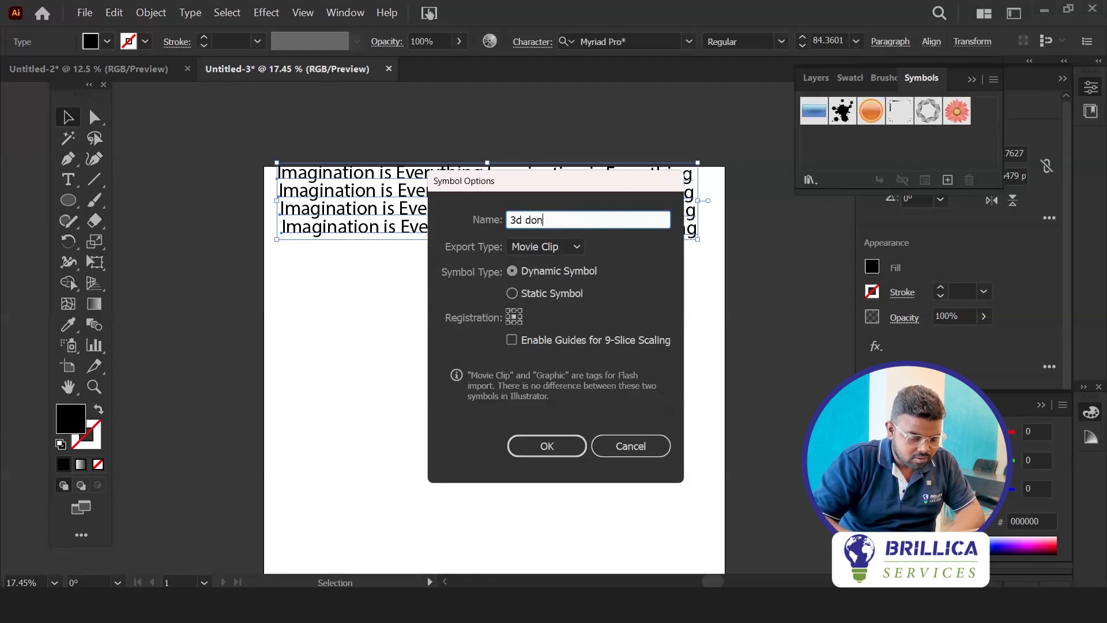
text(ut)
key(Return)
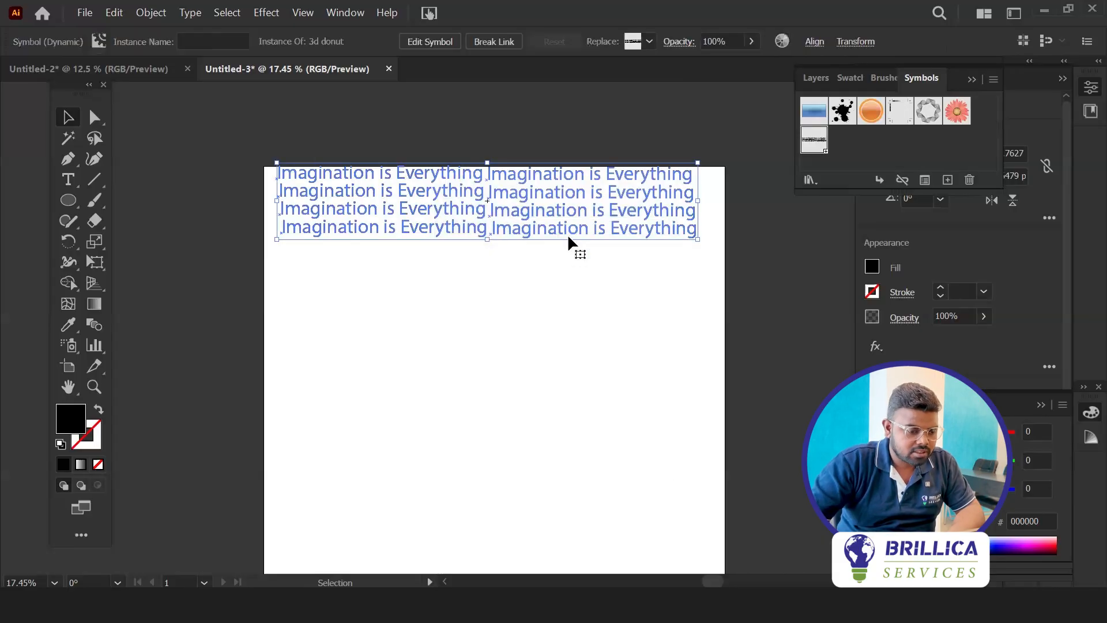
drag(465, 185, 469, 97)
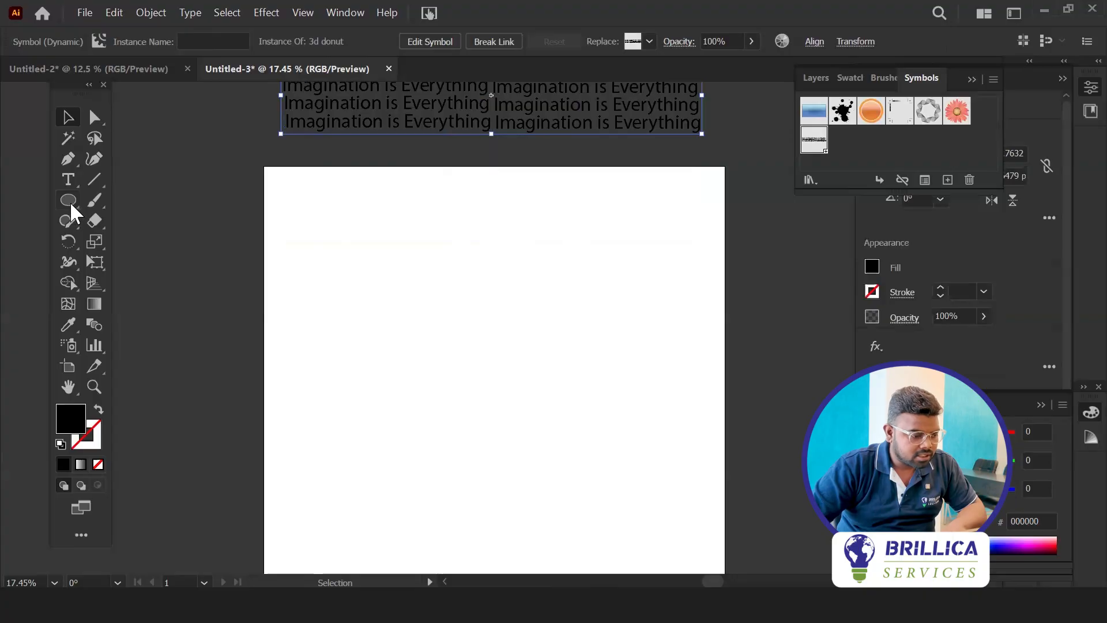
Draw a black-filled, nearly circular ellipse in the middle of the artboard
click(70, 203)
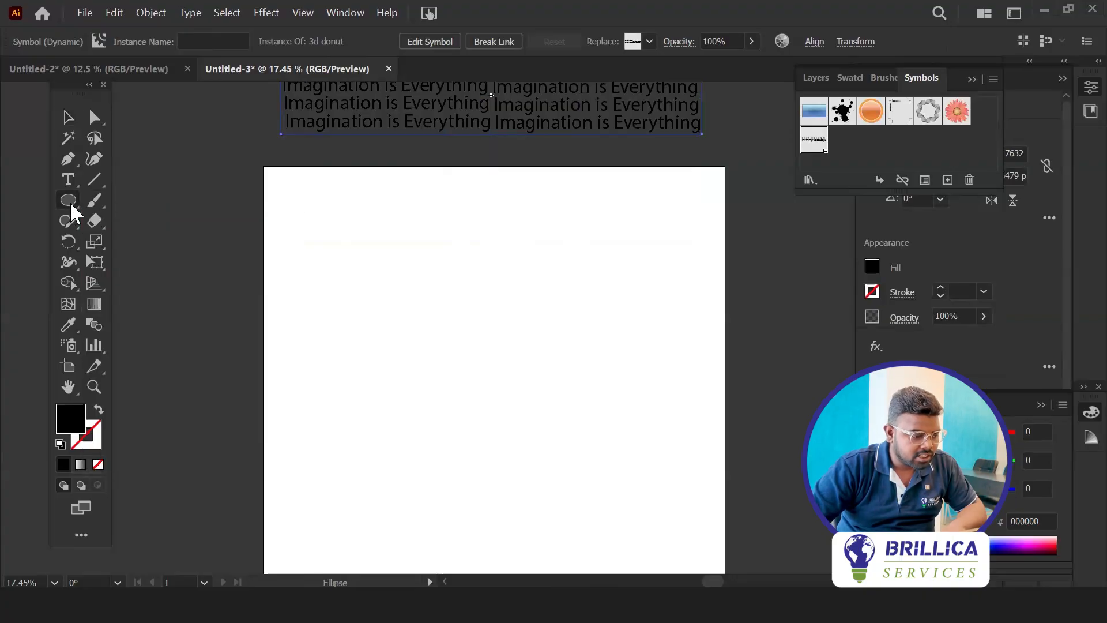
click(71, 202)
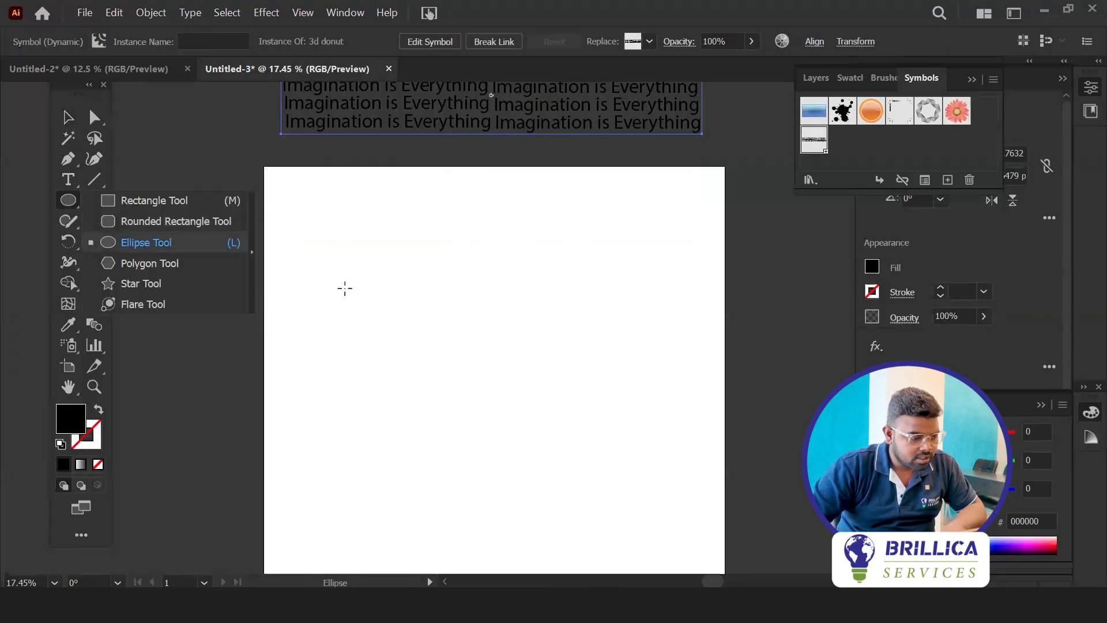
drag(476, 350, 554, 420)
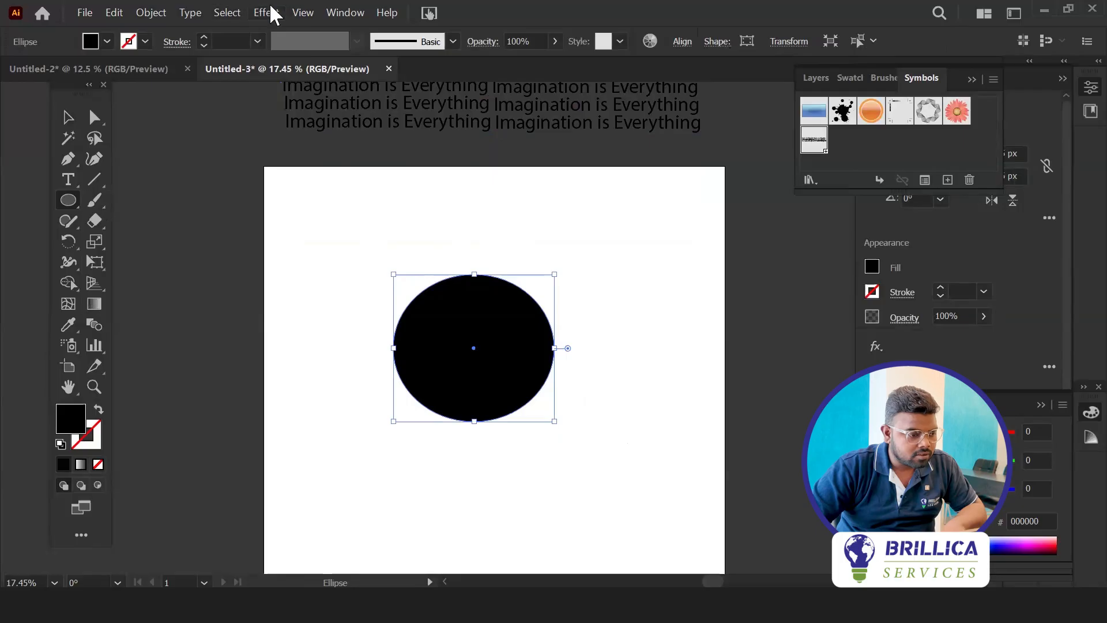
Apply a 3D Revolve (Classic) effect to the ellipse with a custom rotation of -60°, -37° and 22°
click(276, 6)
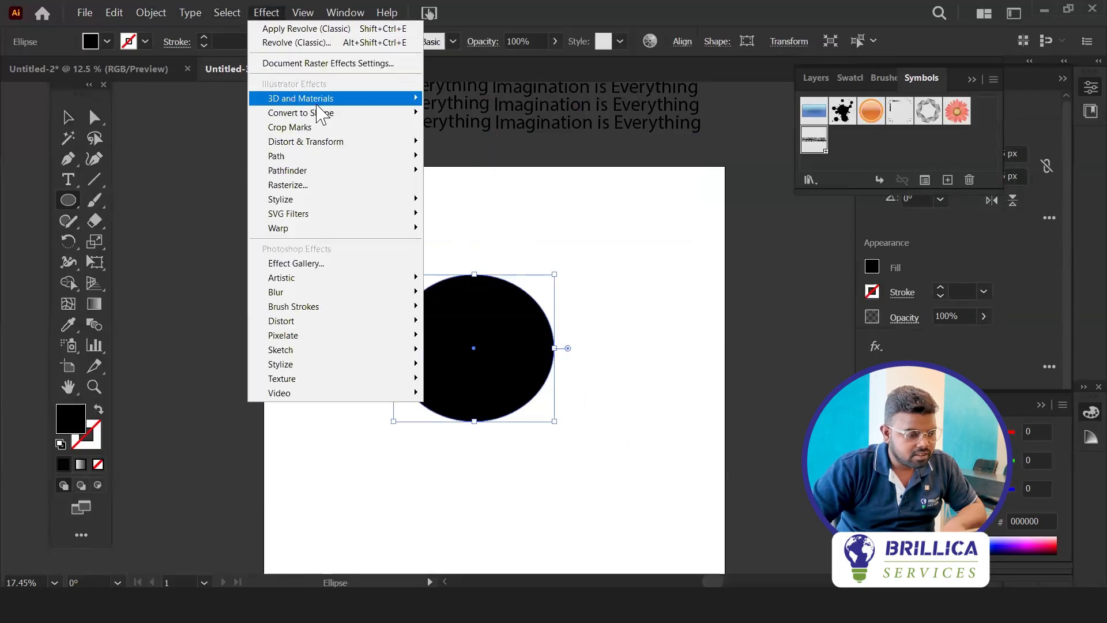
mouse_move(380, 98)
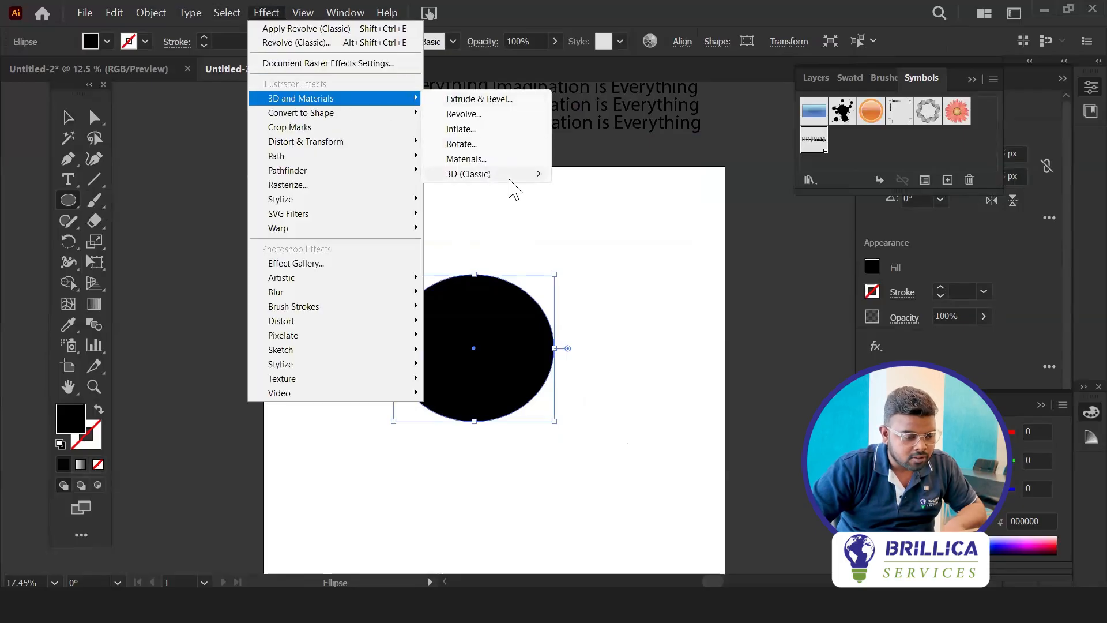
mouse_move(494, 172)
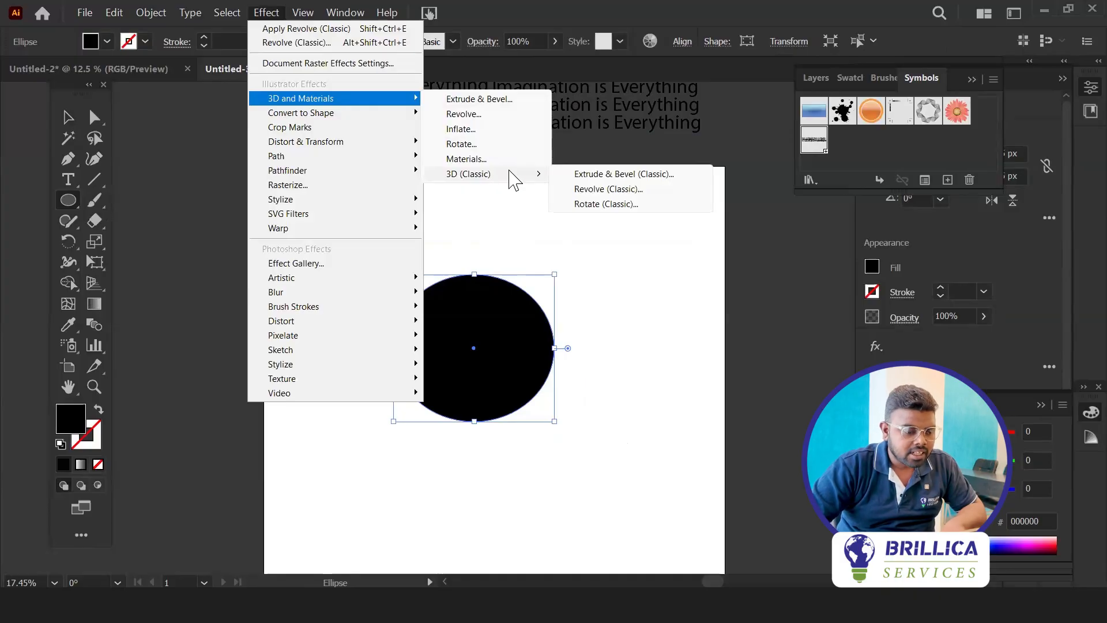
click(637, 190)
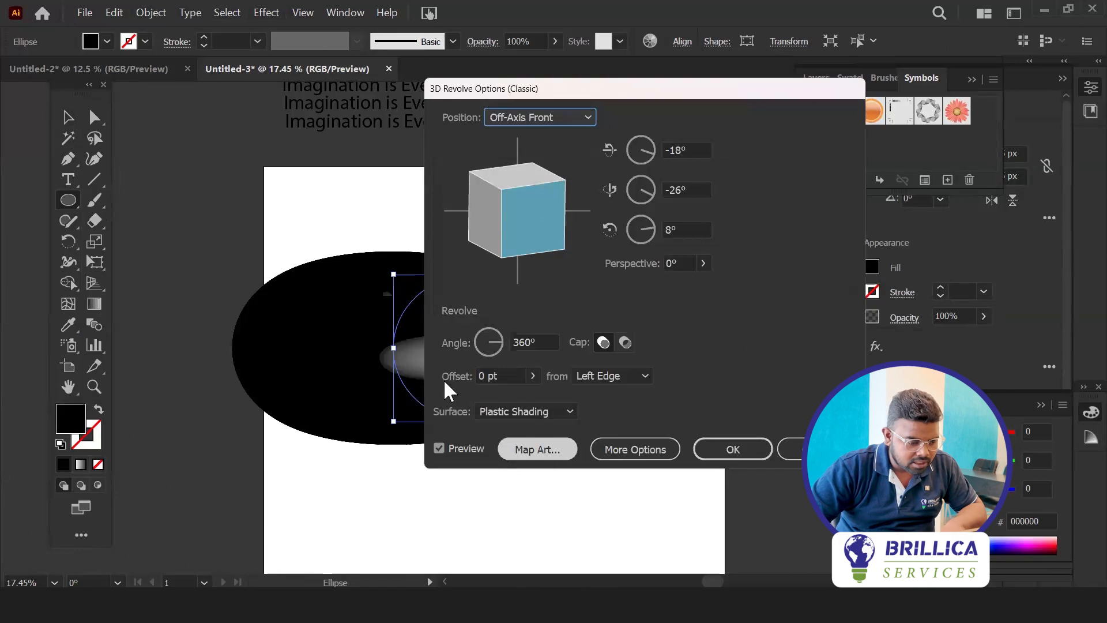
drag(522, 197, 538, 226)
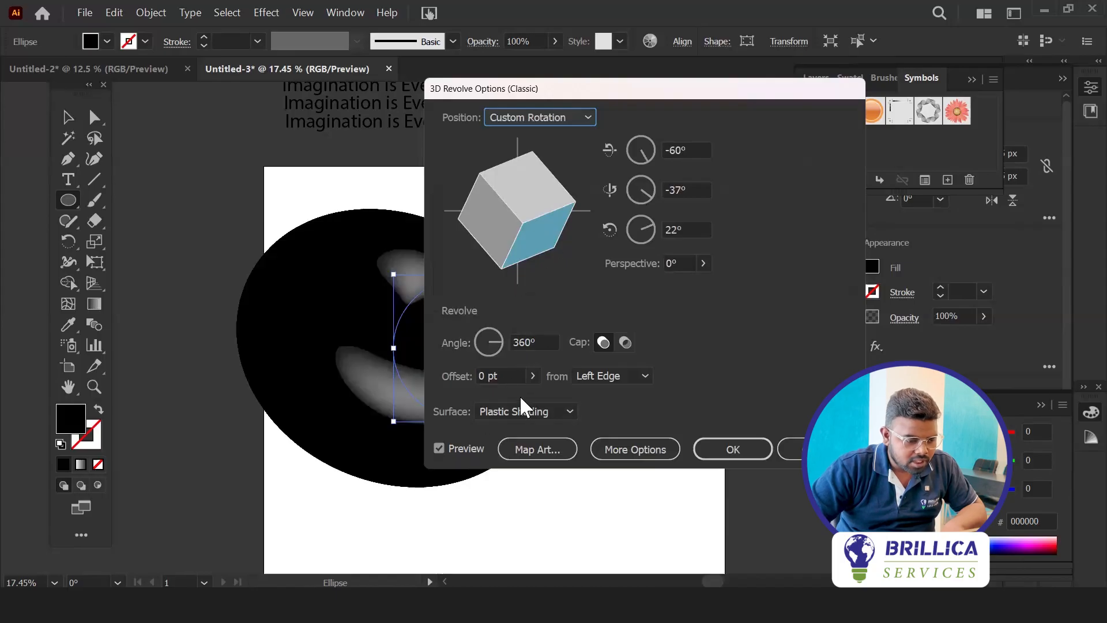
Set the revolve offset to 222 pt from the left edge and the rotation to -50°, -23° and 0°
click(534, 375)
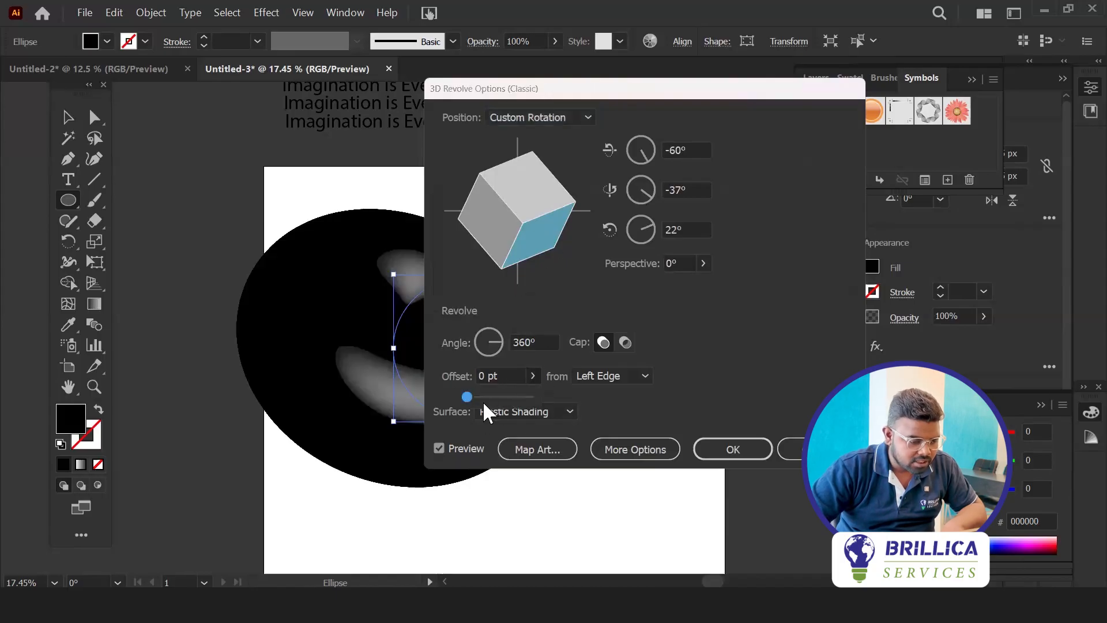
drag(487, 398, 480, 396)
click(584, 95)
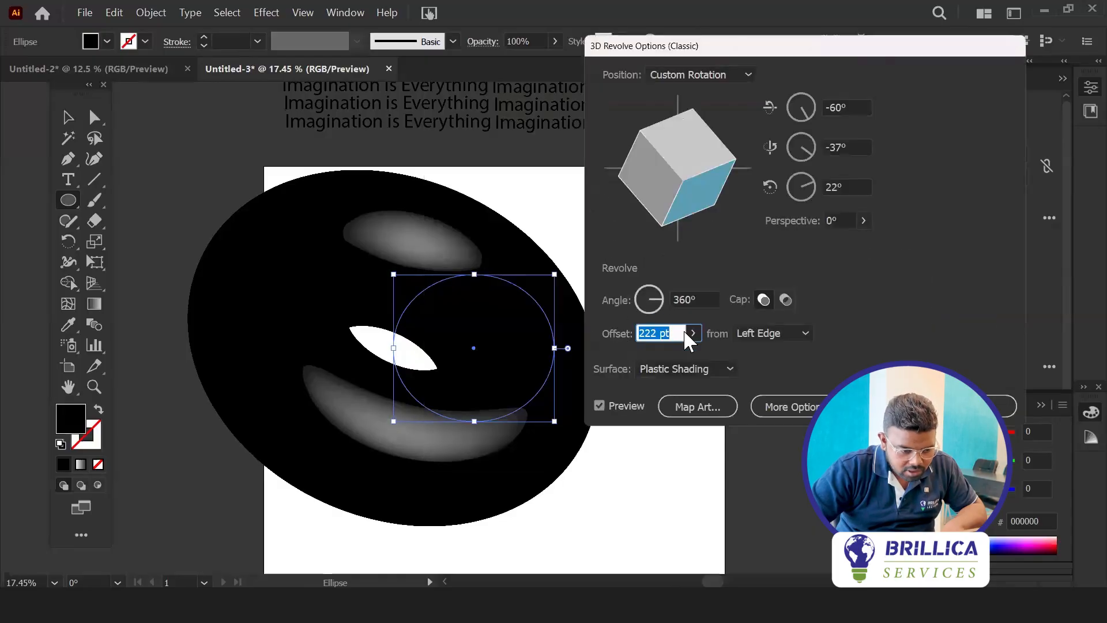
mouse_move(656, 188)
mouse_down()
mouse_move(690, 201)
mouse_move(685, 188)
mouse_move(701, 205)
mouse_move(697, 227)
mouse_move(685, 209)
mouse_move(696, 198)
mouse_up()
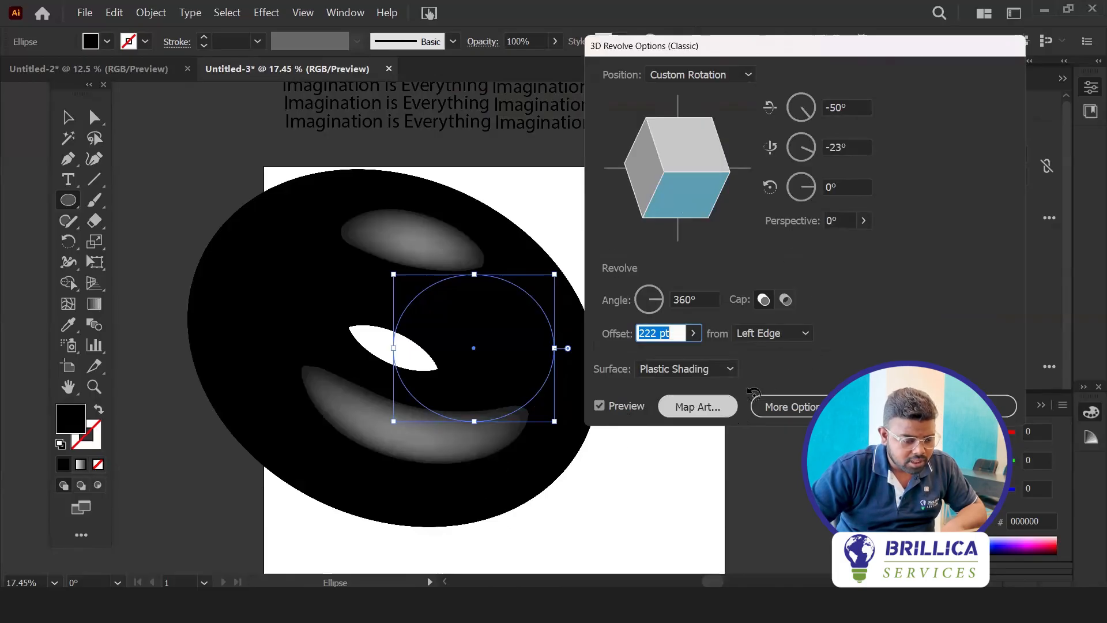
Map the "3d donut" symbol onto the revolved surface, scaled to fit, and apply the effect
click(700, 405)
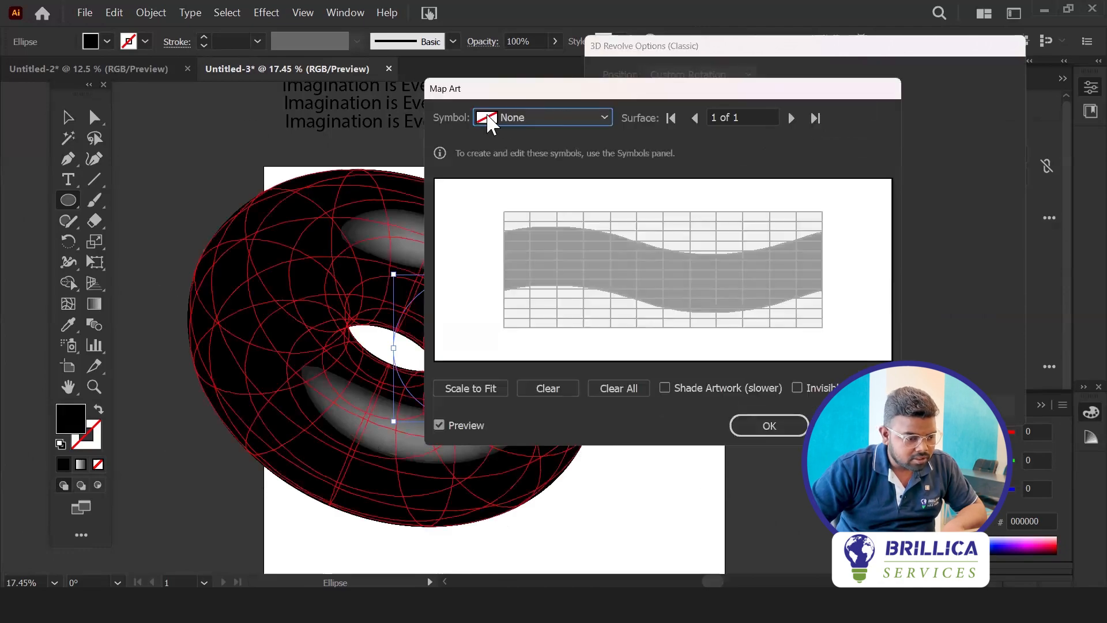
click(558, 121)
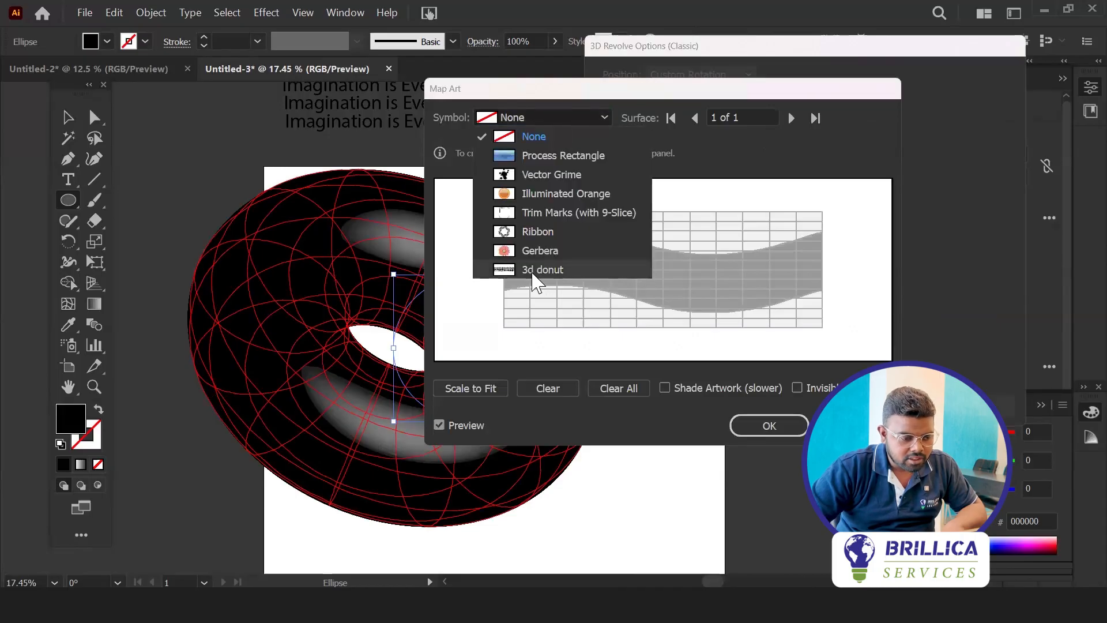
click(516, 271)
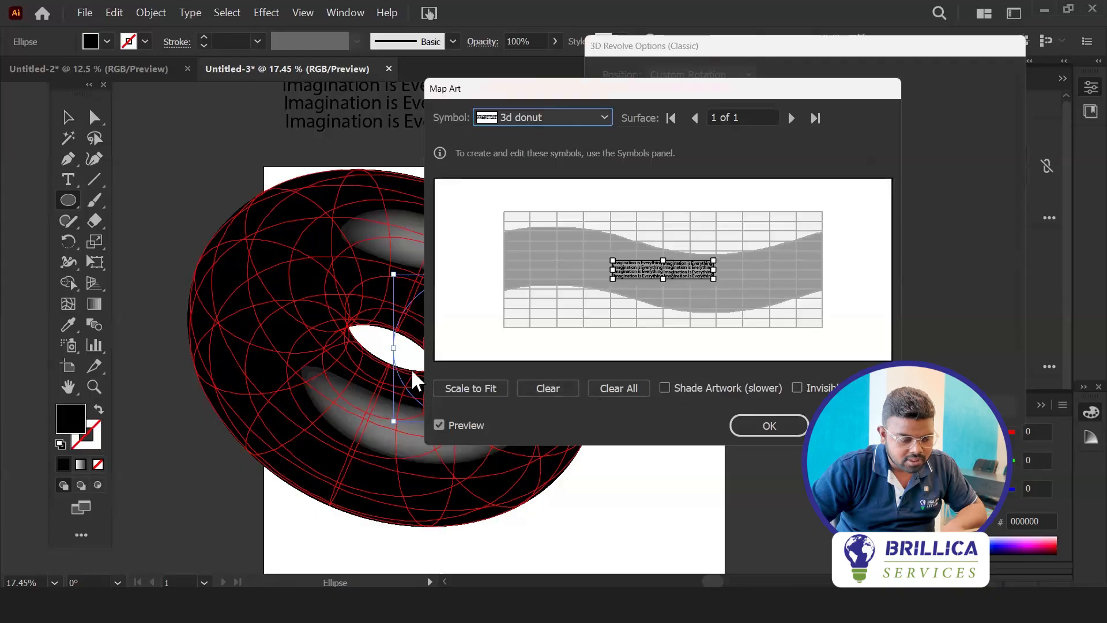
click(476, 381)
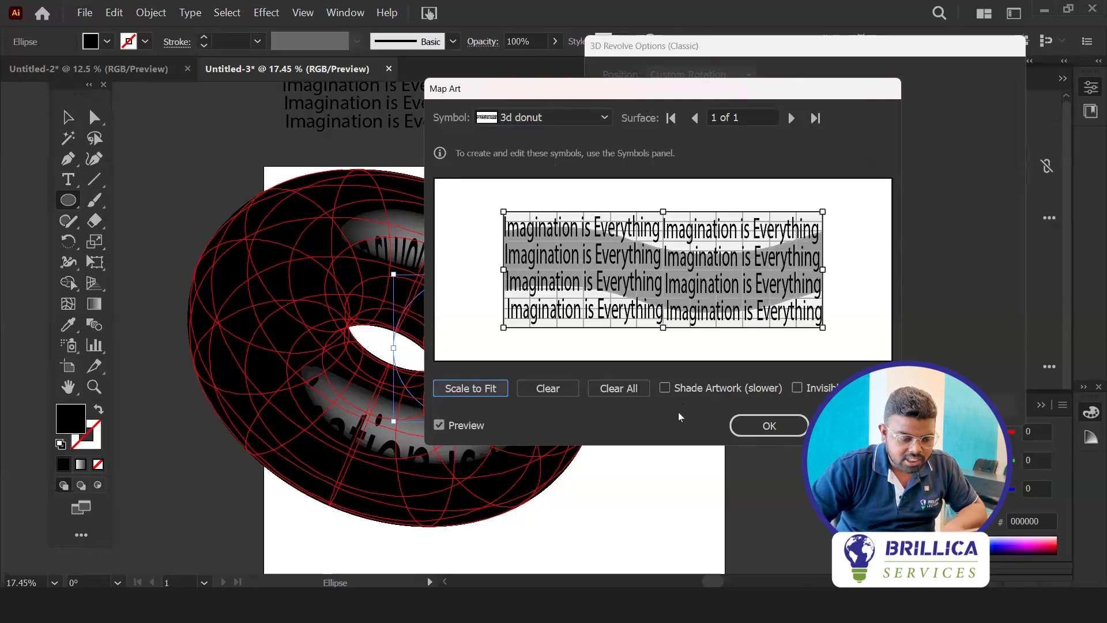
click(765, 426)
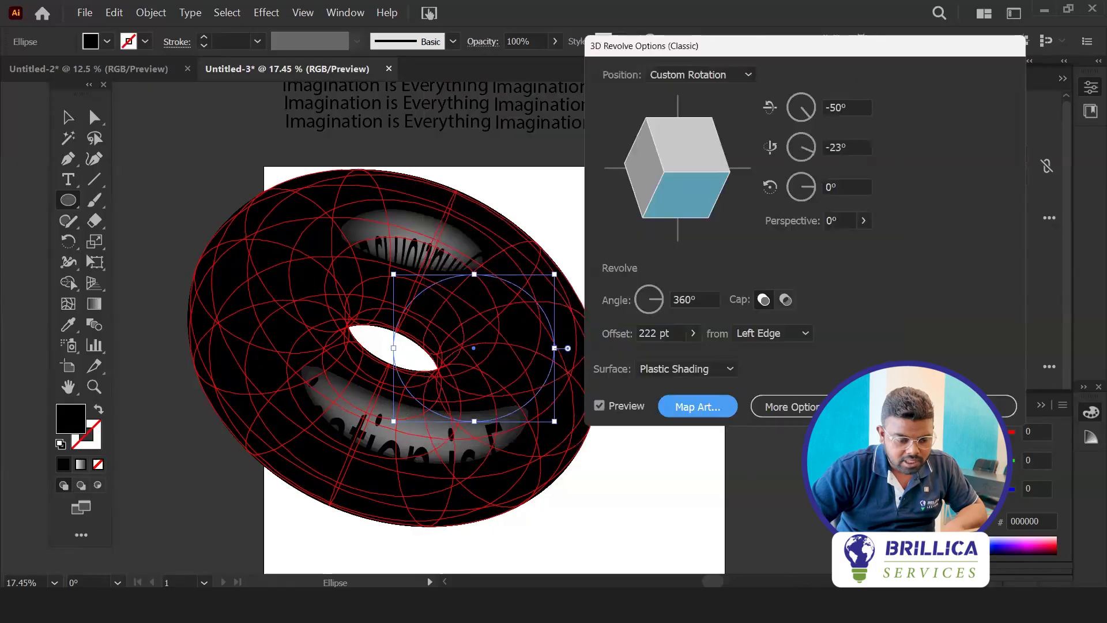
click(884, 407)
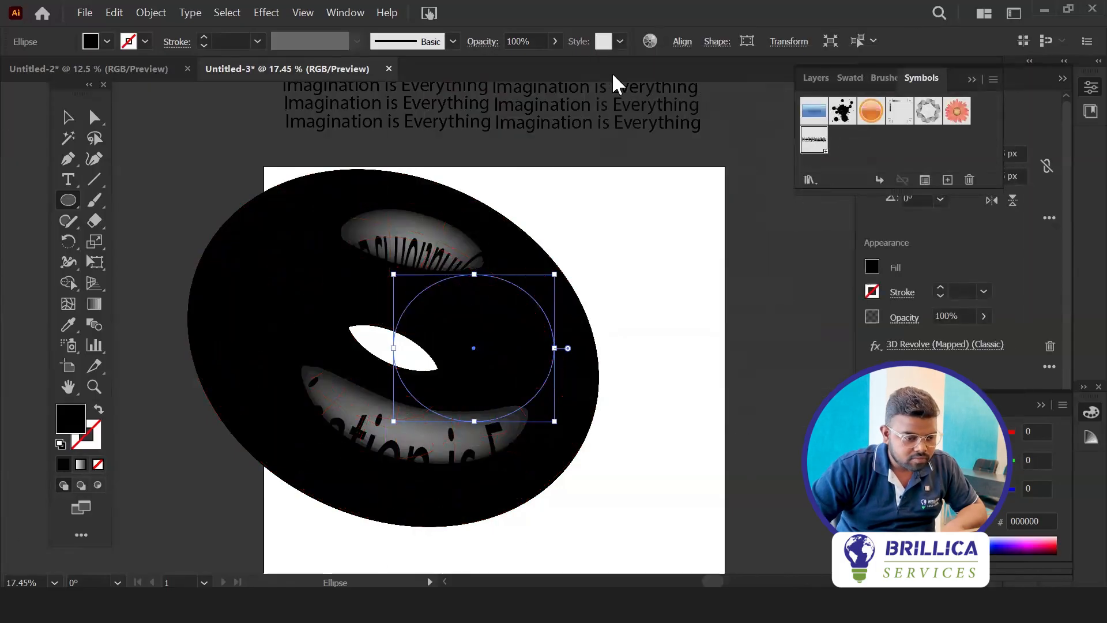
Open the definition of the "3d donut" text symbol above the artboard for editing
click(720, 323)
click(597, 333)
click(68, 121)
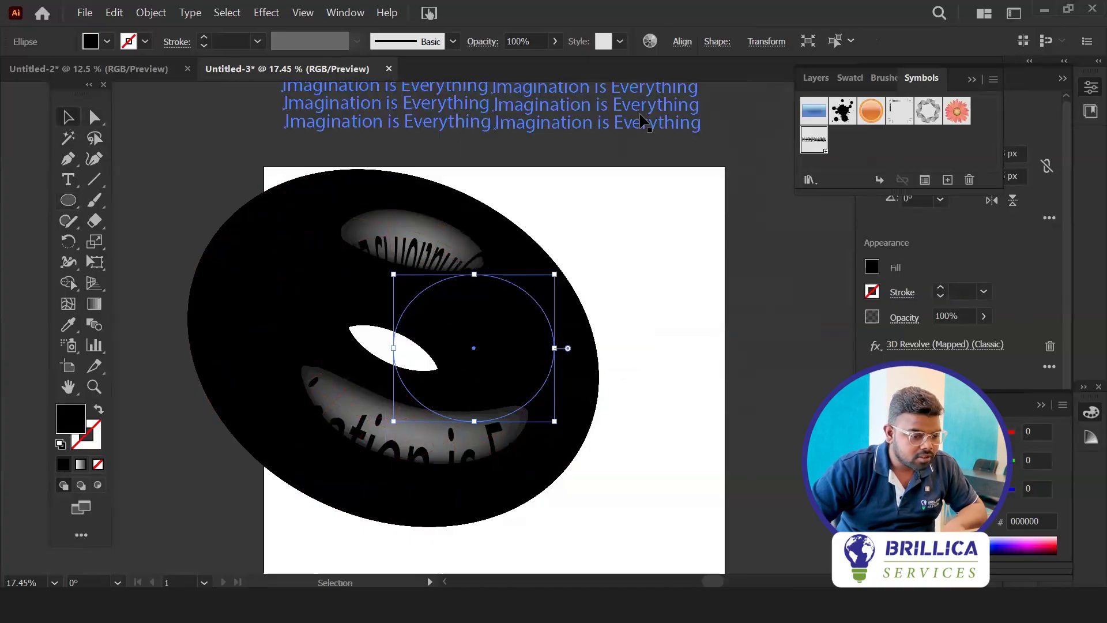
double_click(636, 118)
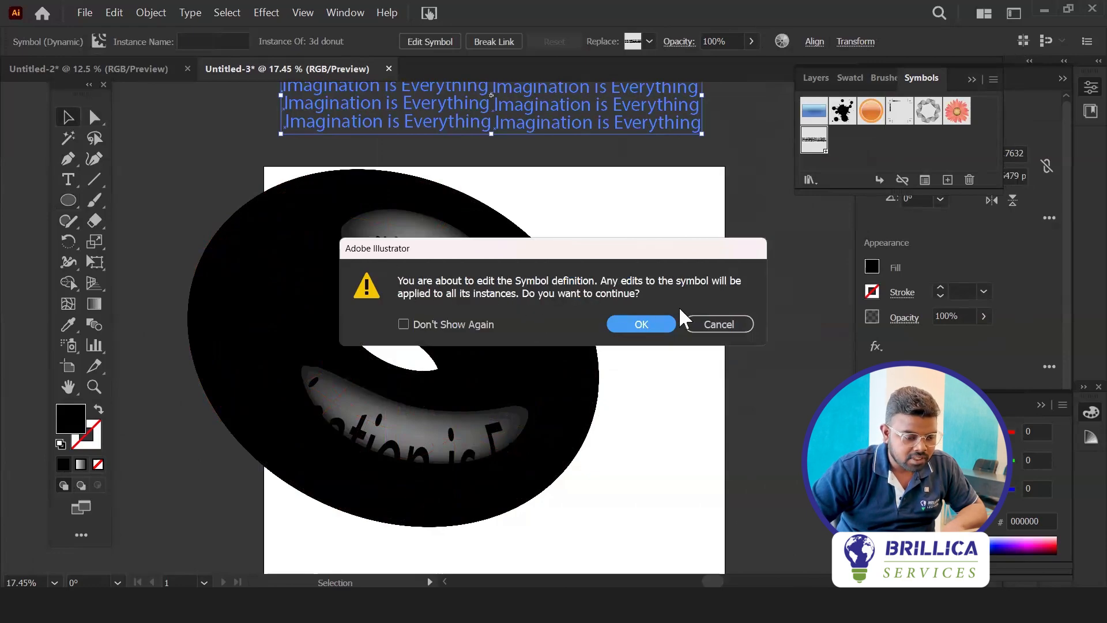
click(641, 324)
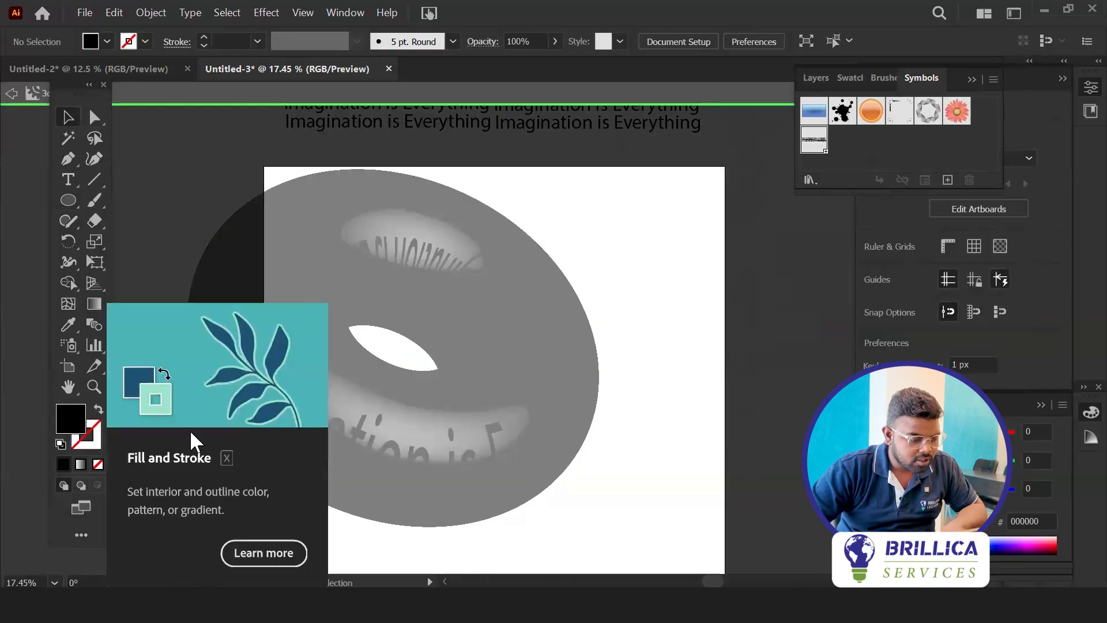
double_click(68, 416)
drag(378, 347, 292, 286)
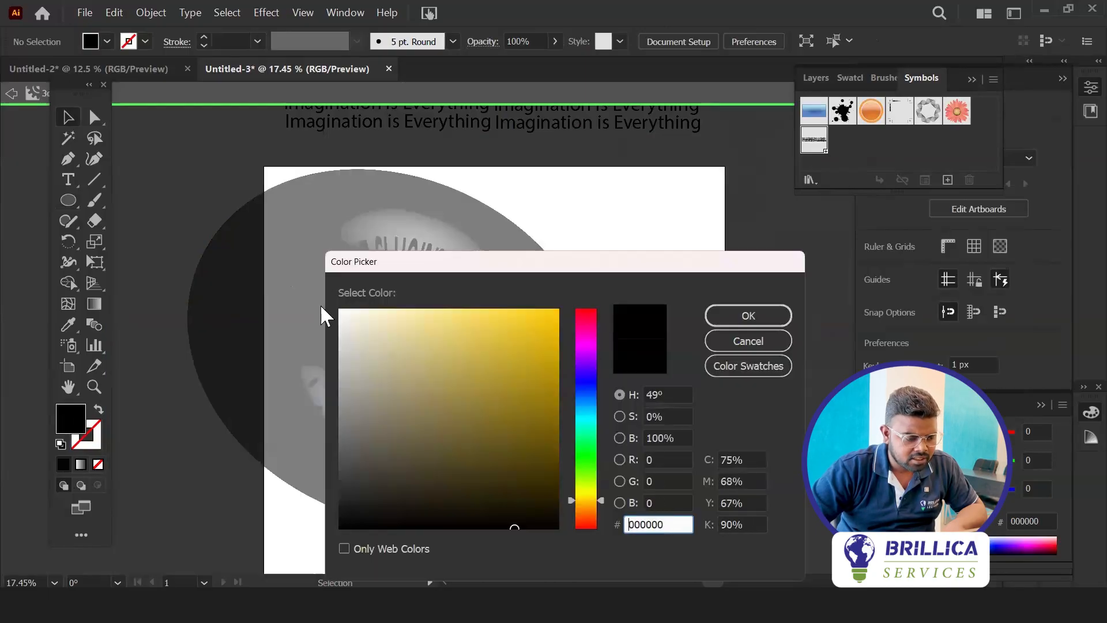
click(749, 316)
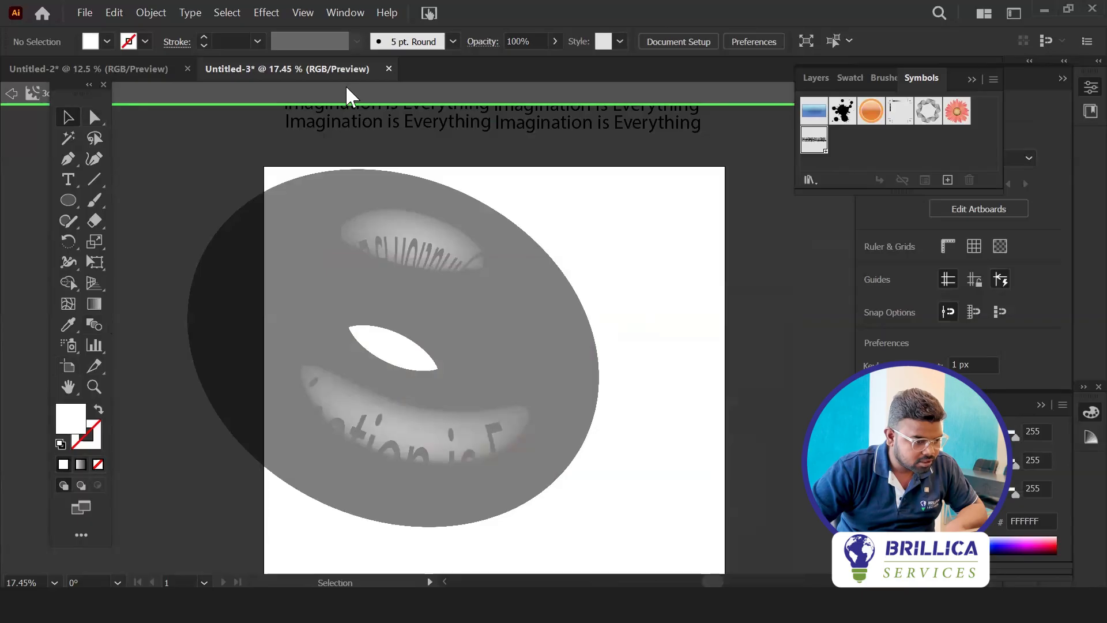
Recolour all the "Imagination is Everything" text lines in the symbol to white (FFFFFF) and leave symbol editing
click(389, 130)
scroll(383, 148, up, 3)
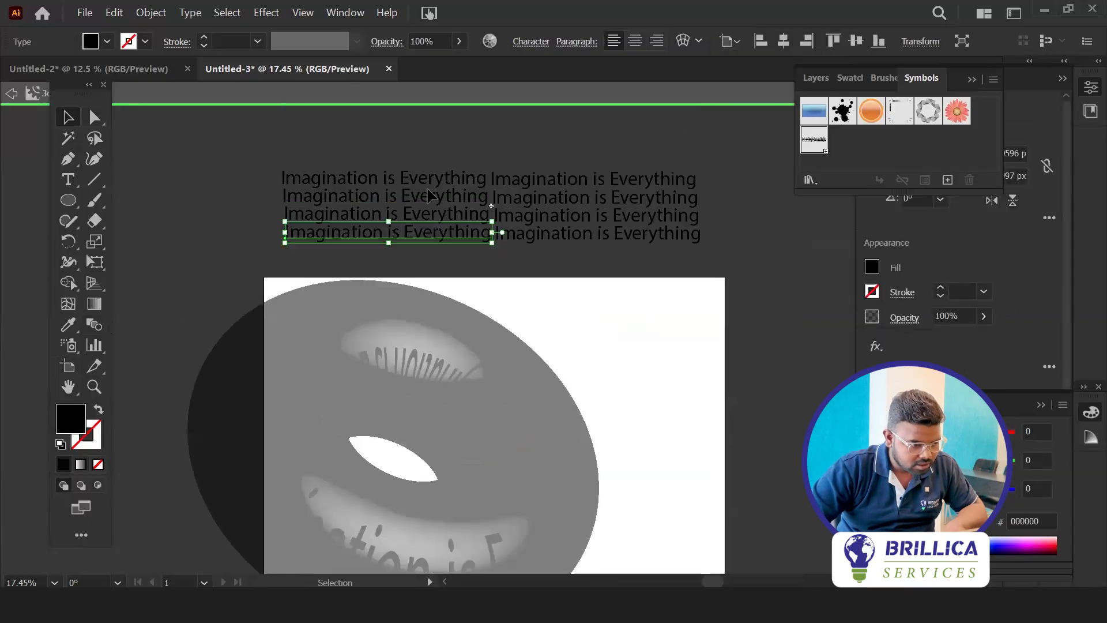
drag(732, 259, 600, 245)
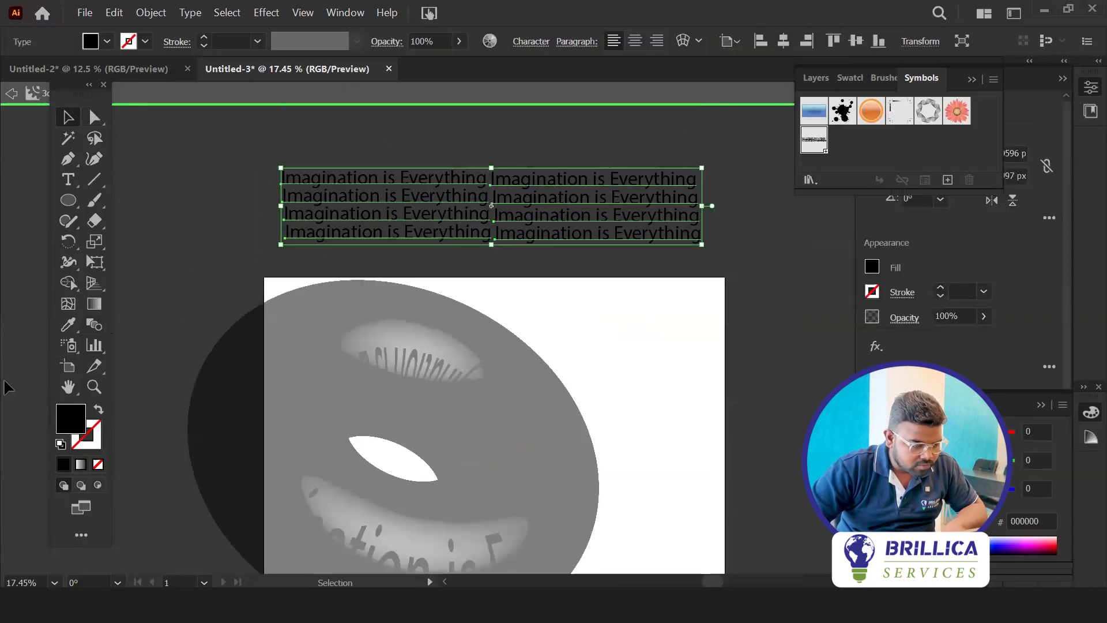
double_click(79, 427)
drag(376, 344, 340, 310)
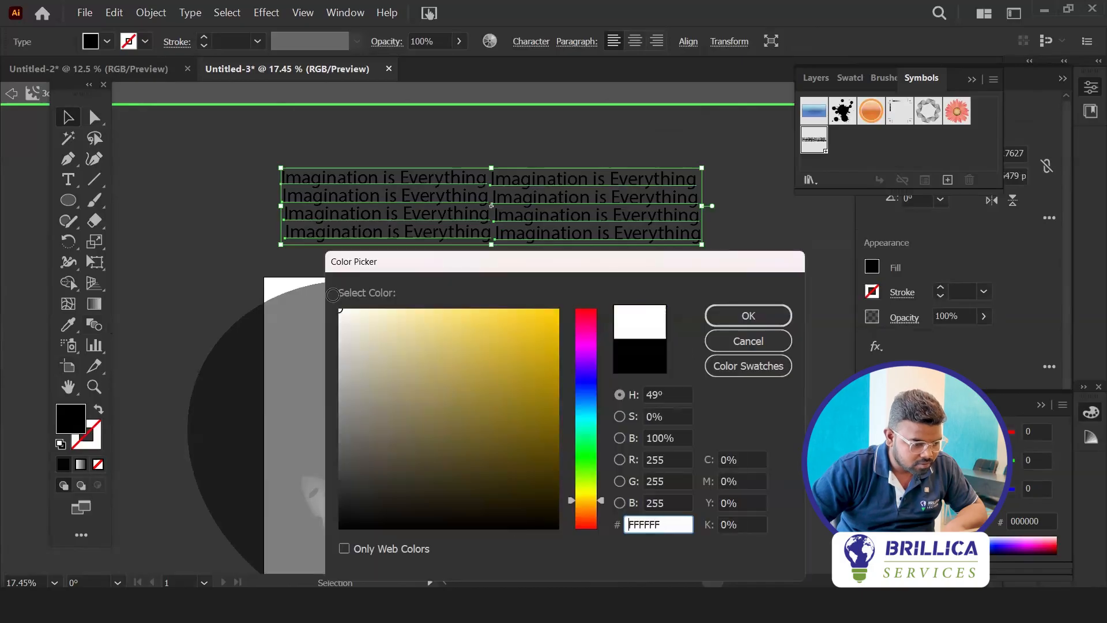
click(744, 316)
click(761, 192)
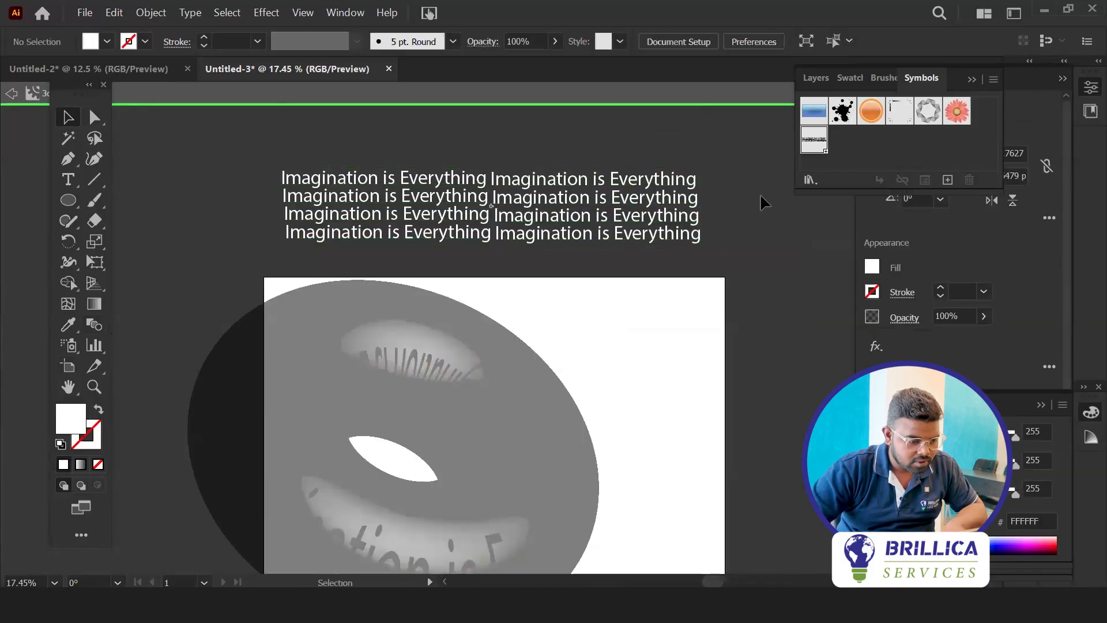
scroll(416, 431, down, 5)
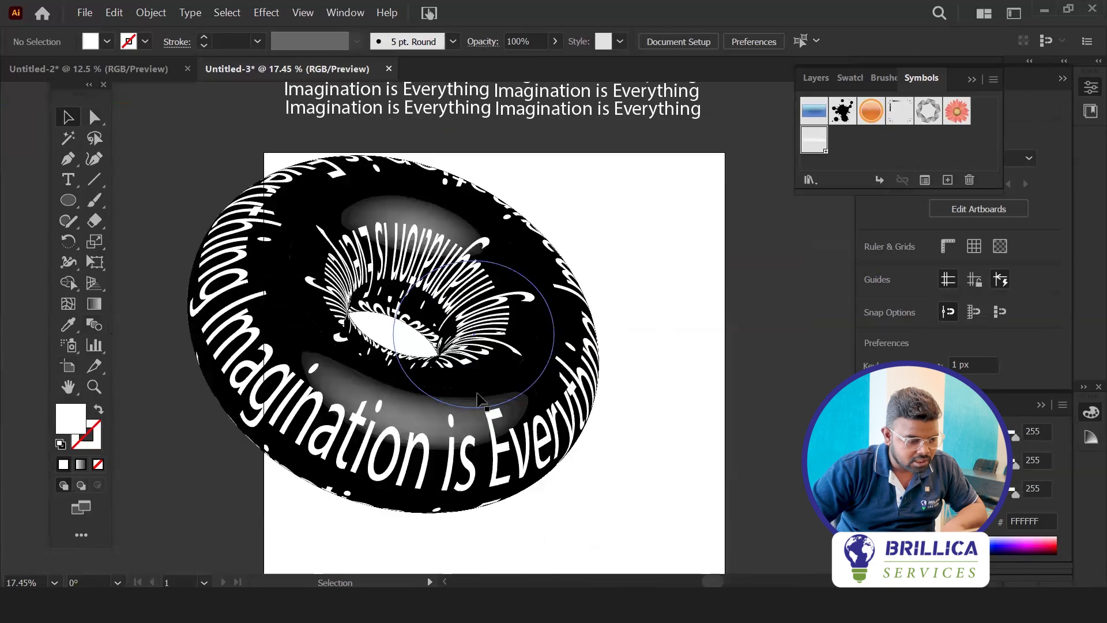
Move the donut to the middle of the artboard and scale its source ellipse down slightly
drag(415, 428, 510, 460)
scroll(219, 351, up, 1)
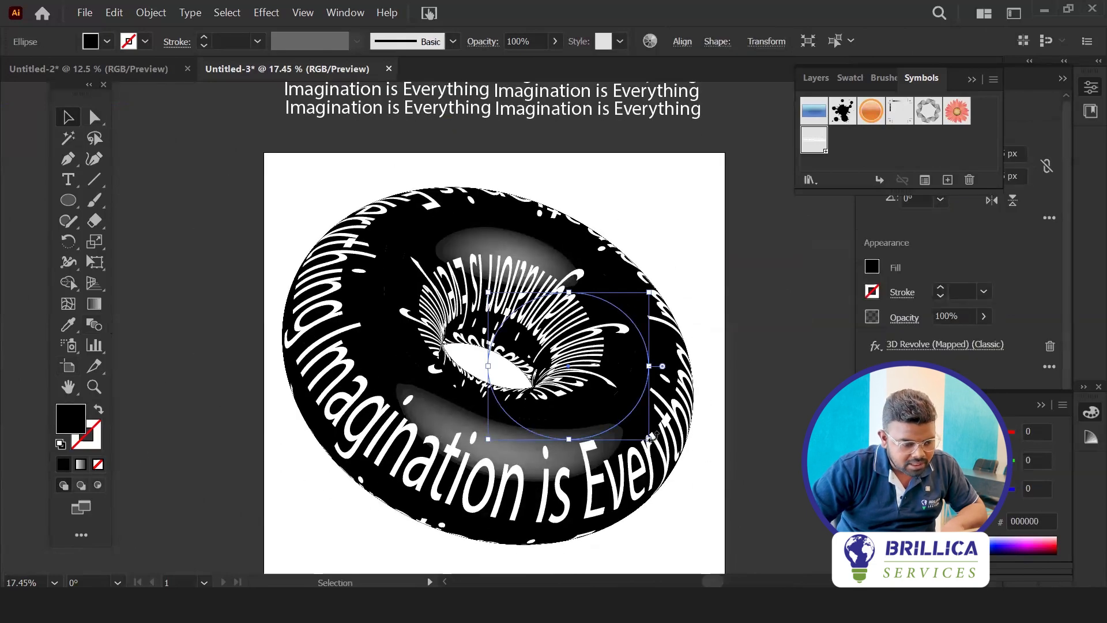
drag(650, 438, 676, 439)
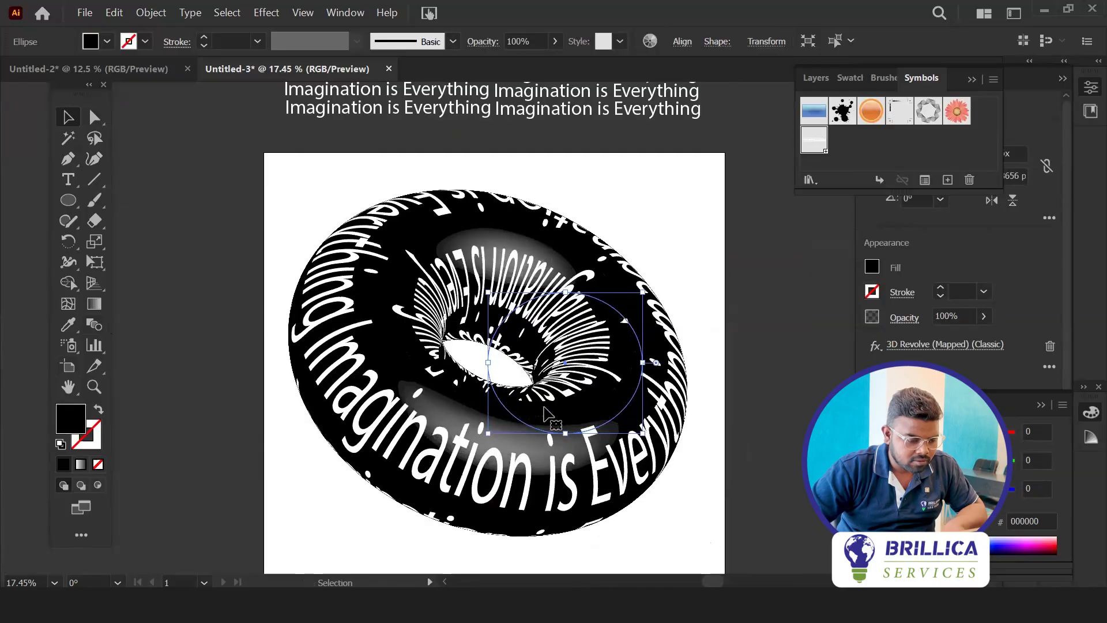
scroll(526, 423, down, 4)
scroll(526, 423, up, 3)
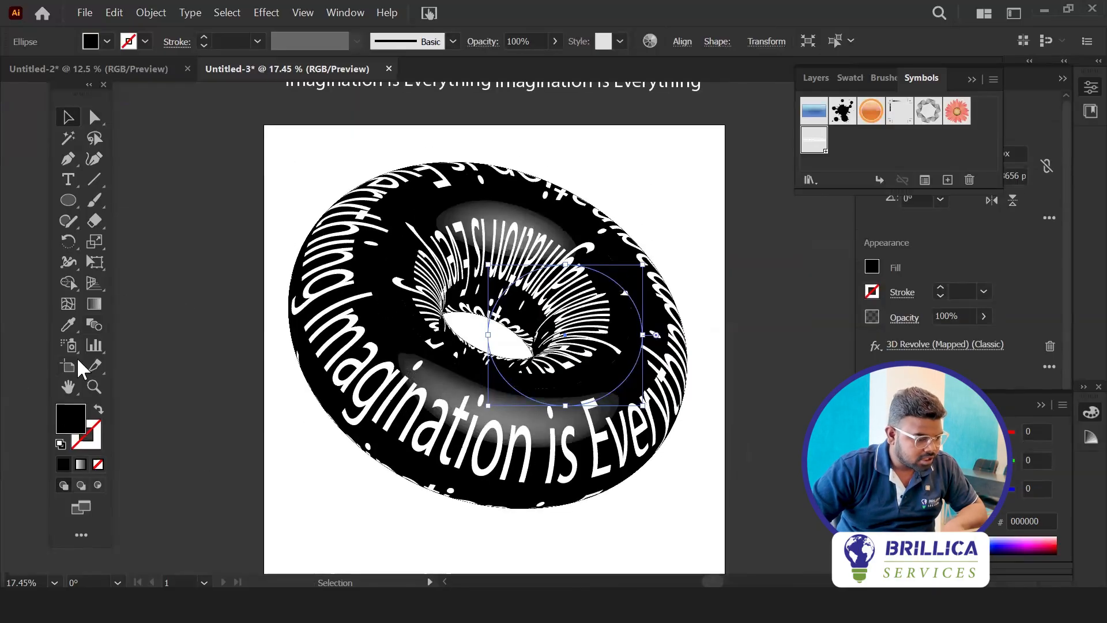
Draw a black rectangle covering the whole artboard and send it to the back behind the donut
click(61, 198)
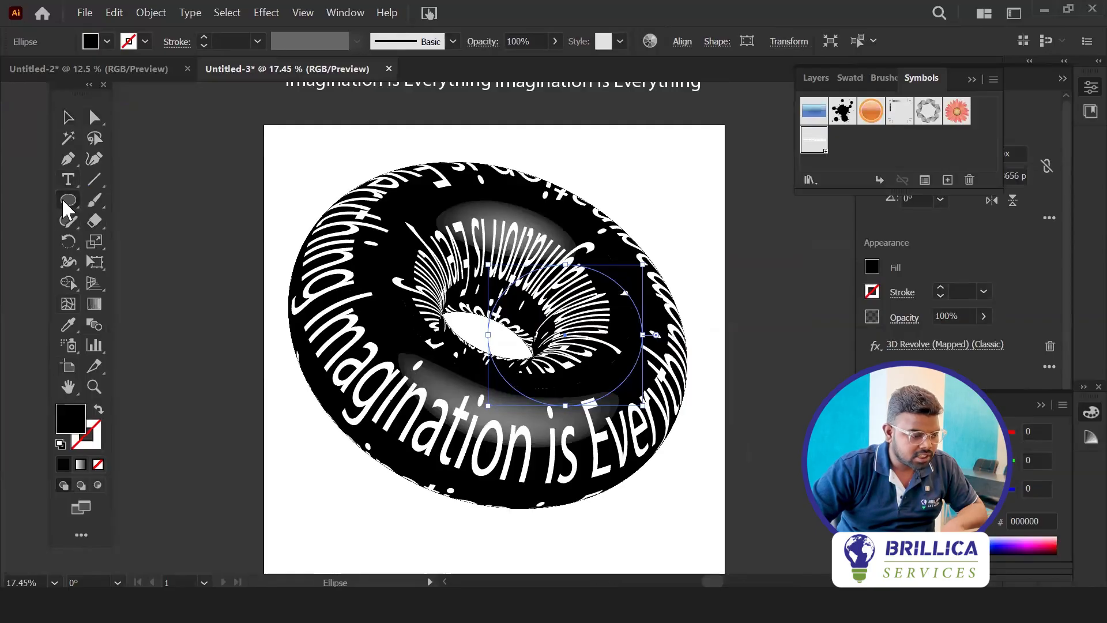
click(144, 203)
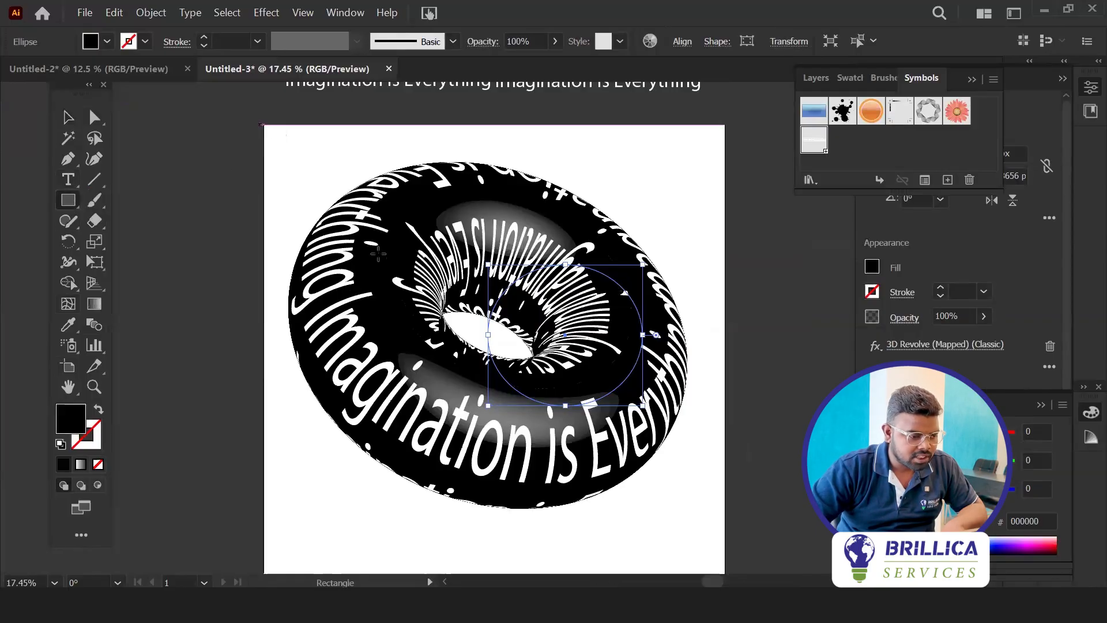
mouse_move(261, 125)
mouse_down()
mouse_move(759, 487)
mouse_move(721, 526)
mouse_move(721, 546)
mouse_move(729, 539)
mouse_up()
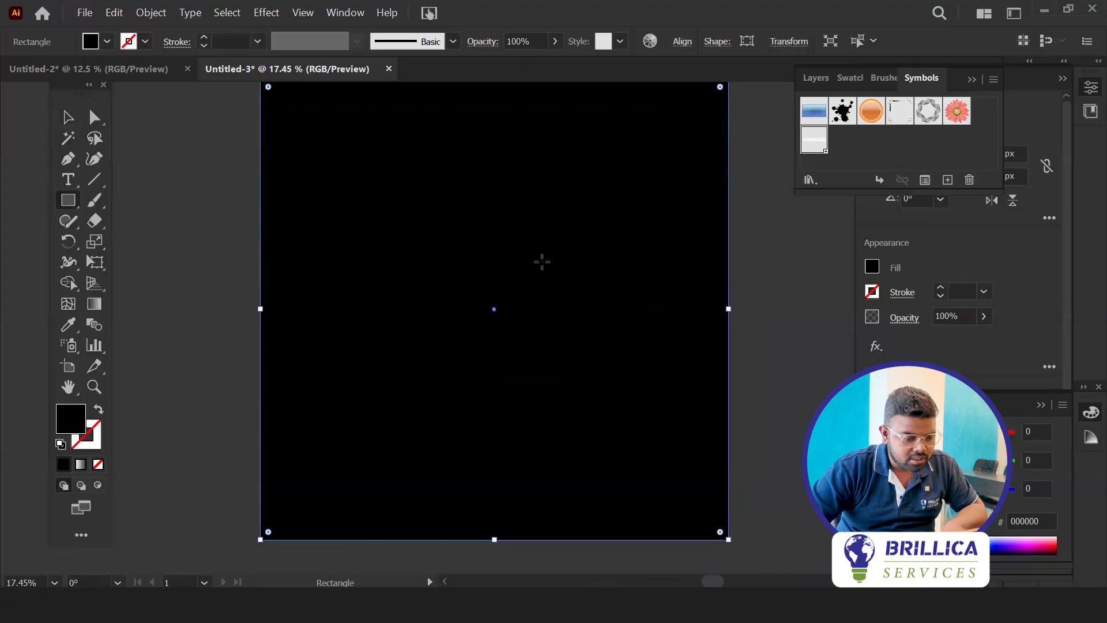
right_click(542, 262)
mouse_move(607, 521)
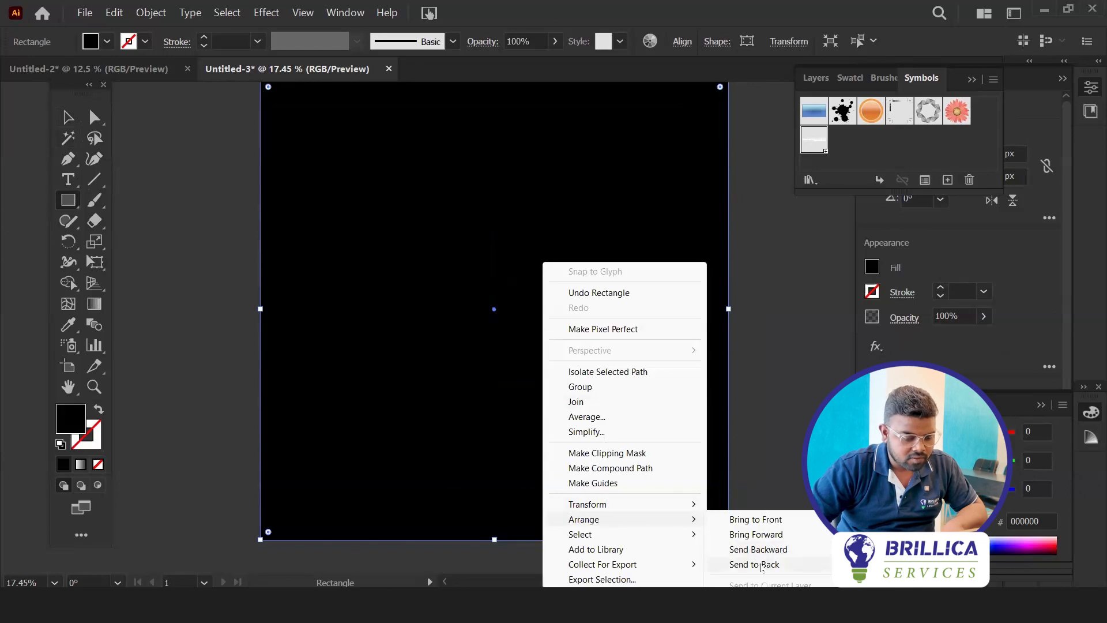
click(760, 565)
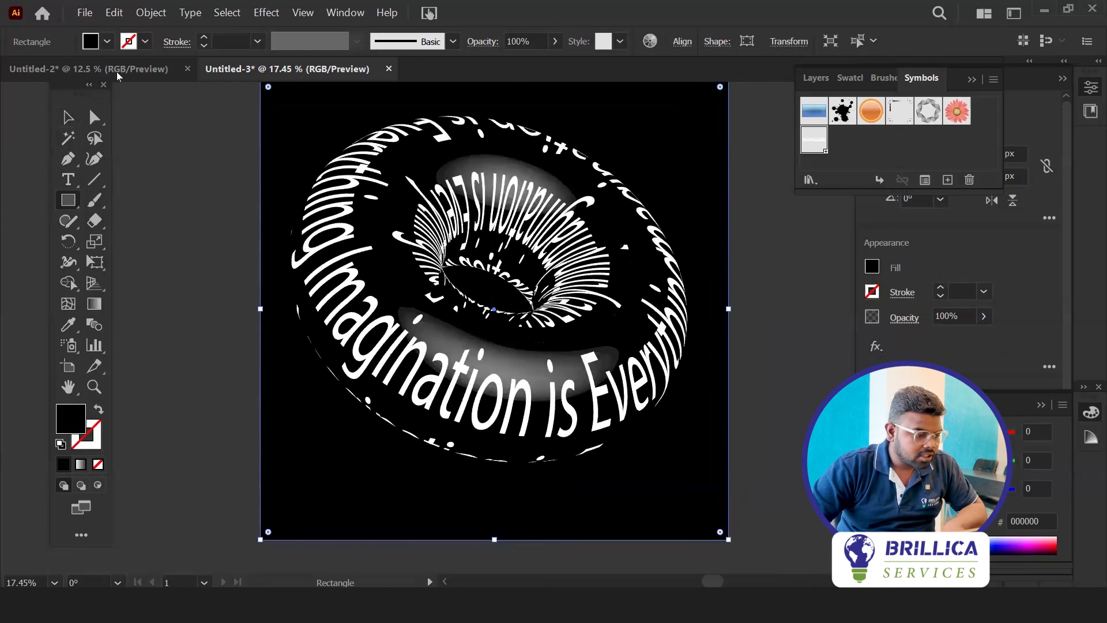